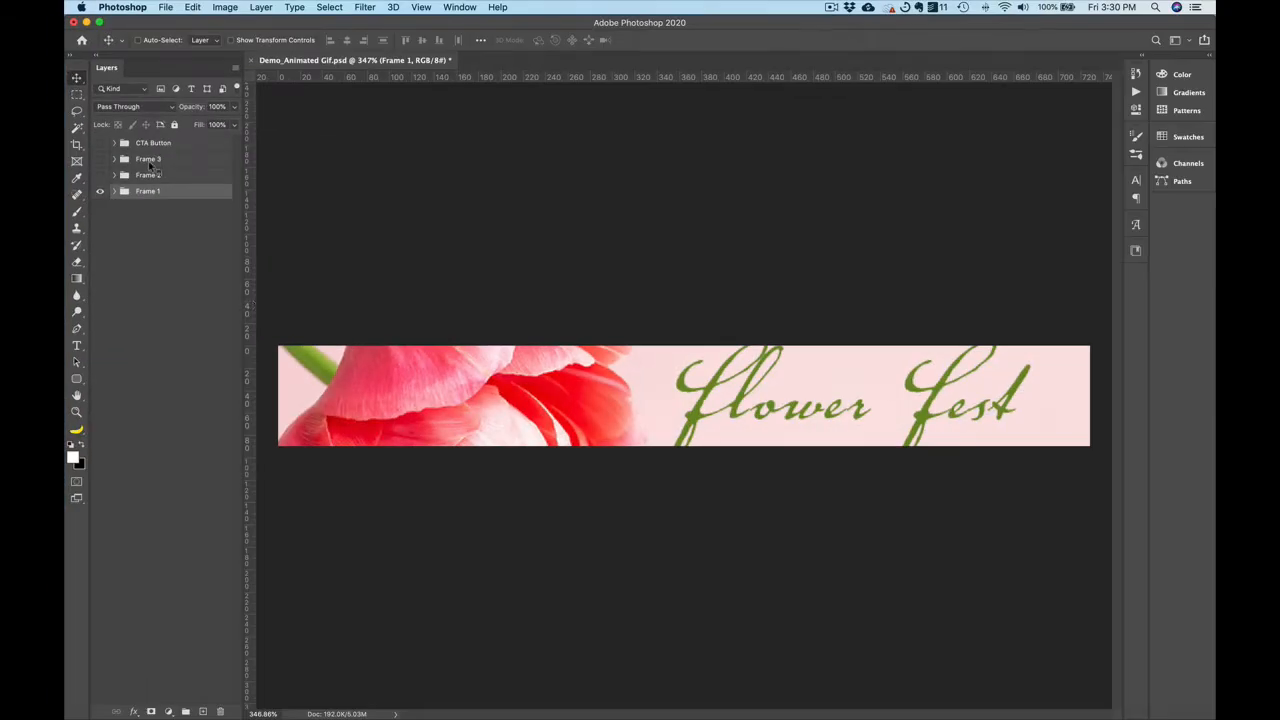
Examine the Frame 1, Frame 2, Frame 3 and CTA Button layer groups one at a time, leaving only Frame 1 shown
{"action": "left_click", "coordinate": [100, 192]}
{"action": "left_click", "coordinate": [100, 176]}
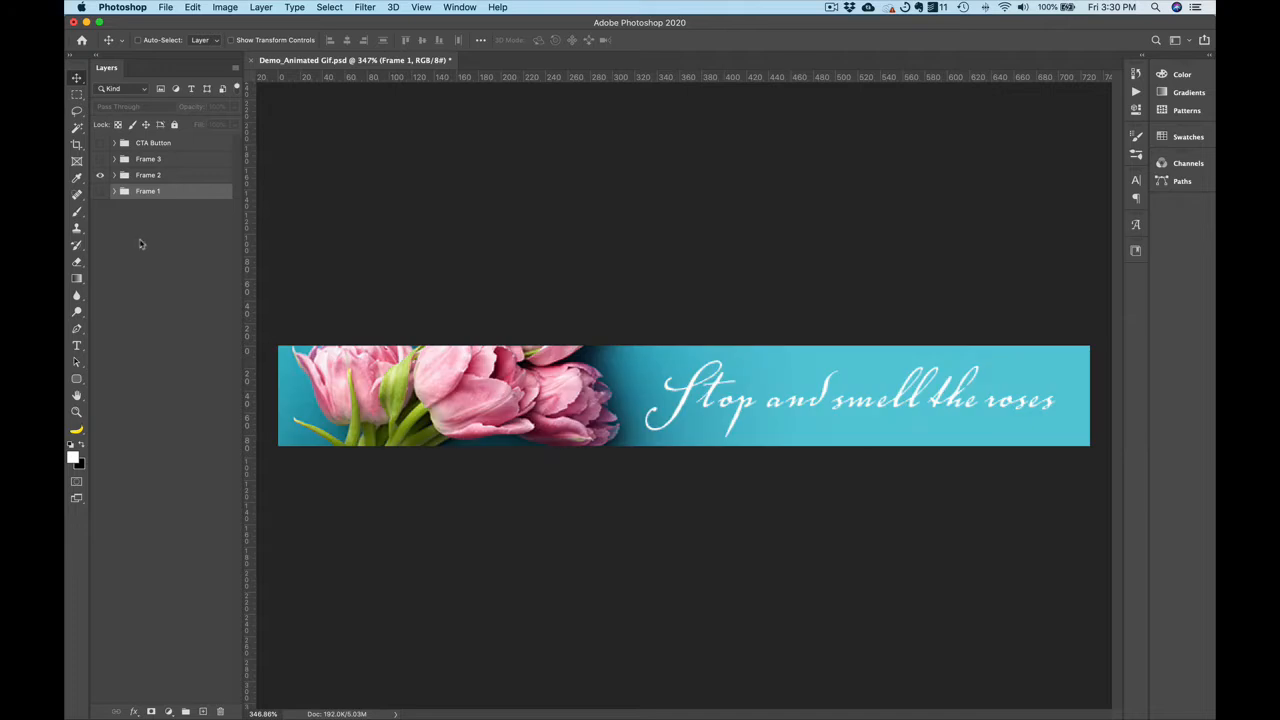
{"action": "left_click", "coordinate": [100, 176]}
{"action": "left_click", "coordinate": [100, 160]}
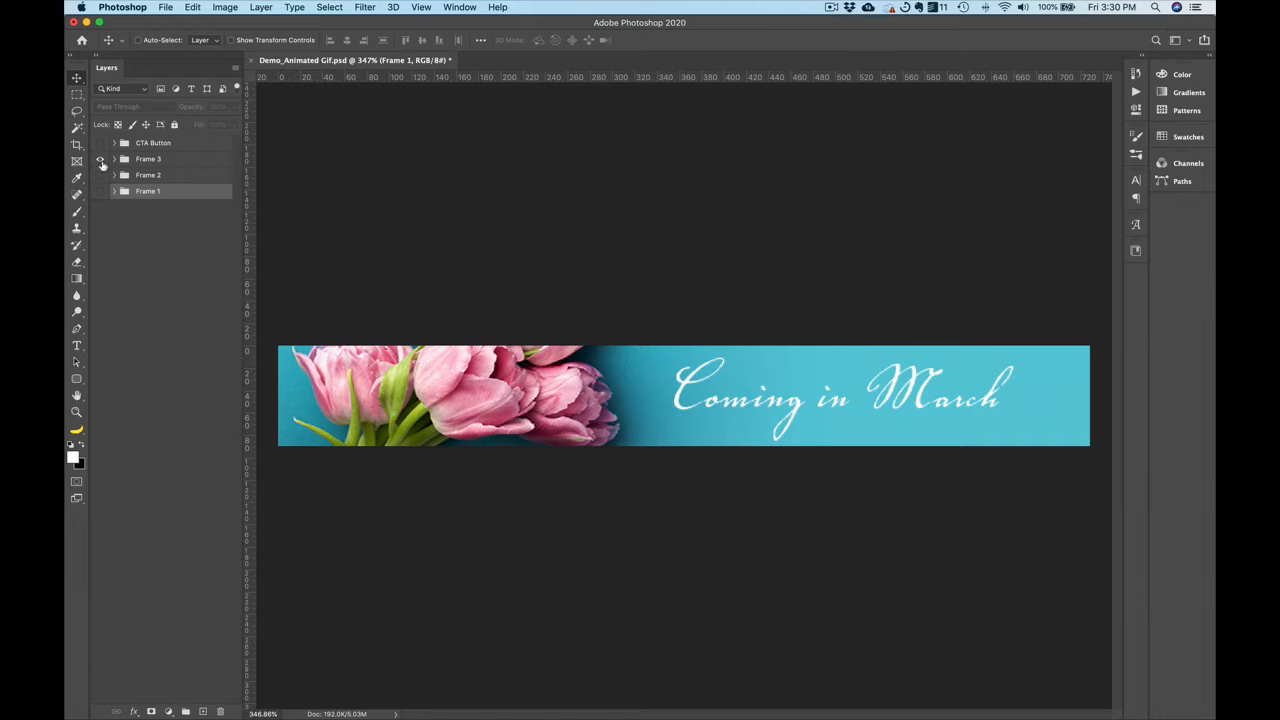
{"action": "left_click", "coordinate": [100, 160]}
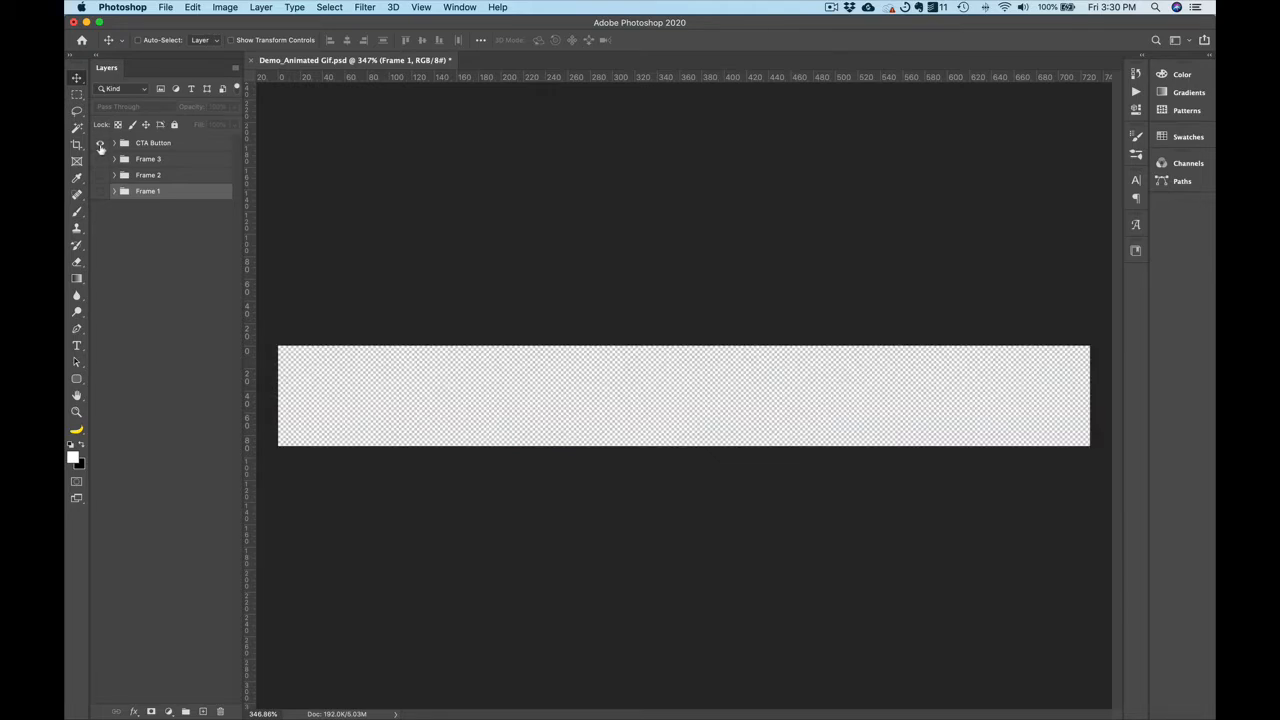
{"action": "left_click", "coordinate": [100, 144]}
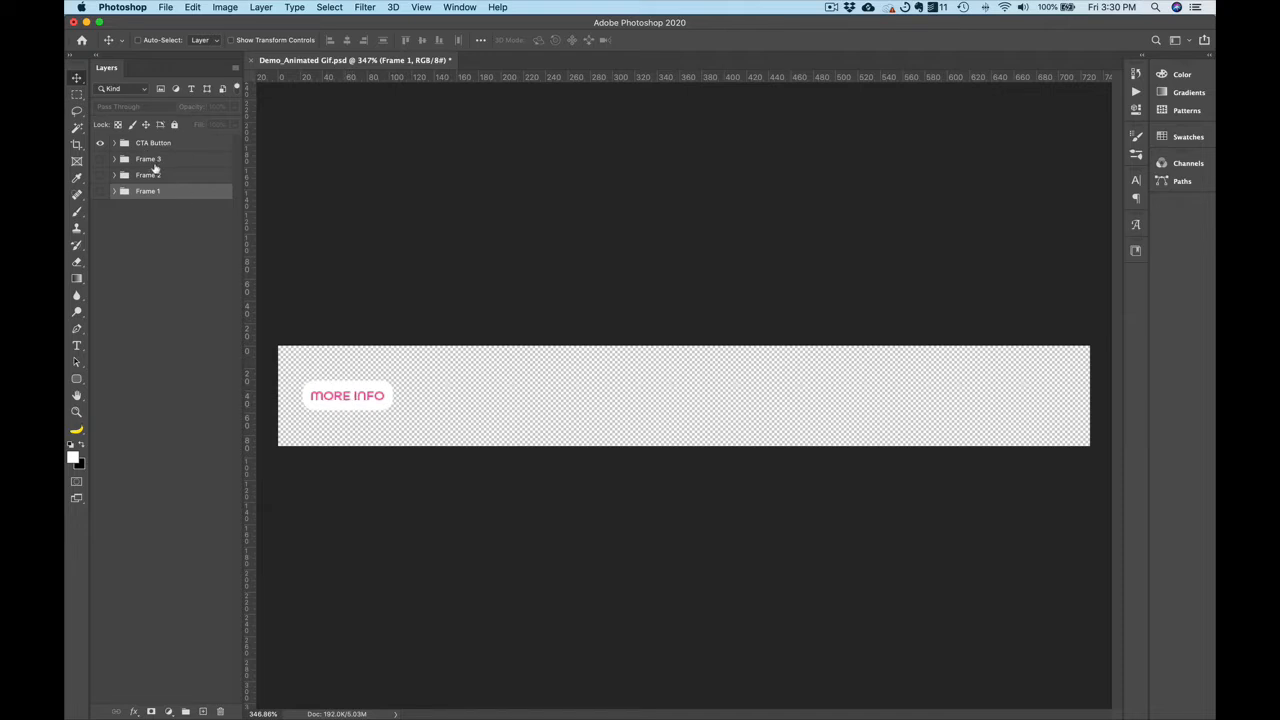
{"action": "left_click", "coordinate": [100, 144]}
{"action": "left_click", "coordinate": [100, 191]}
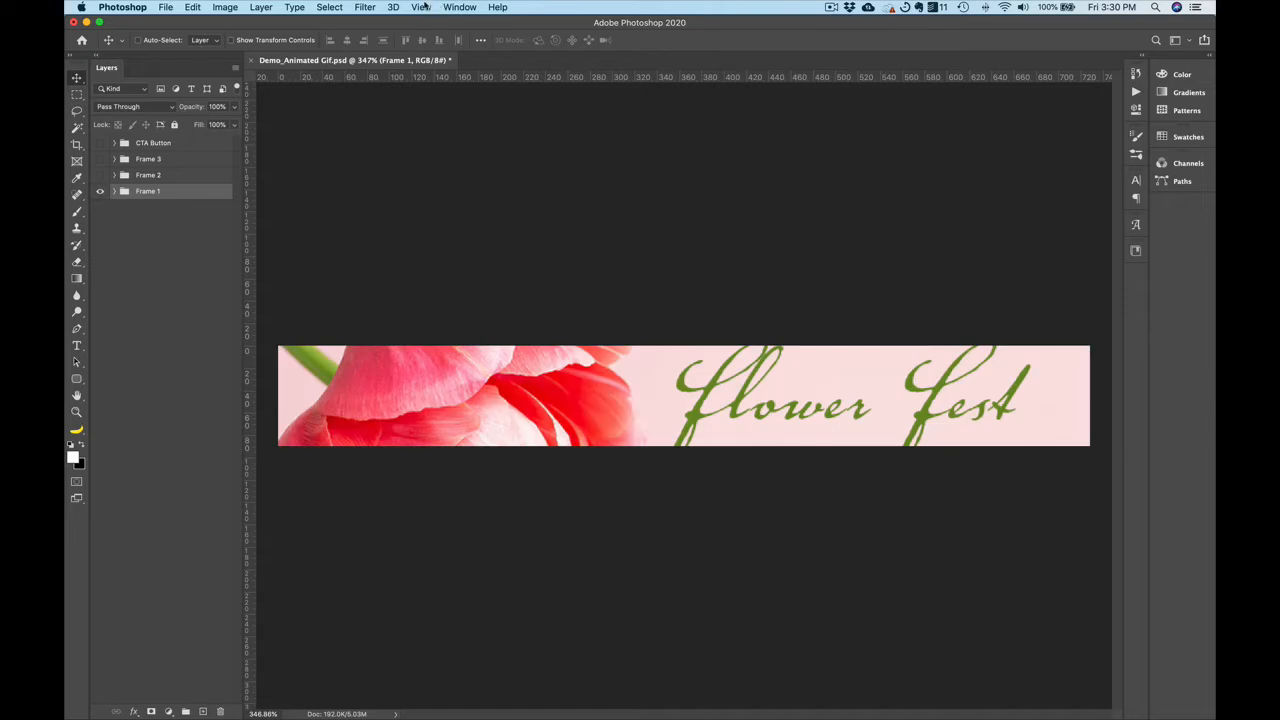
Open the Timeline, place it just below the banner and create a frame animation
{"action": "left_click", "coordinate": [461, 7]}
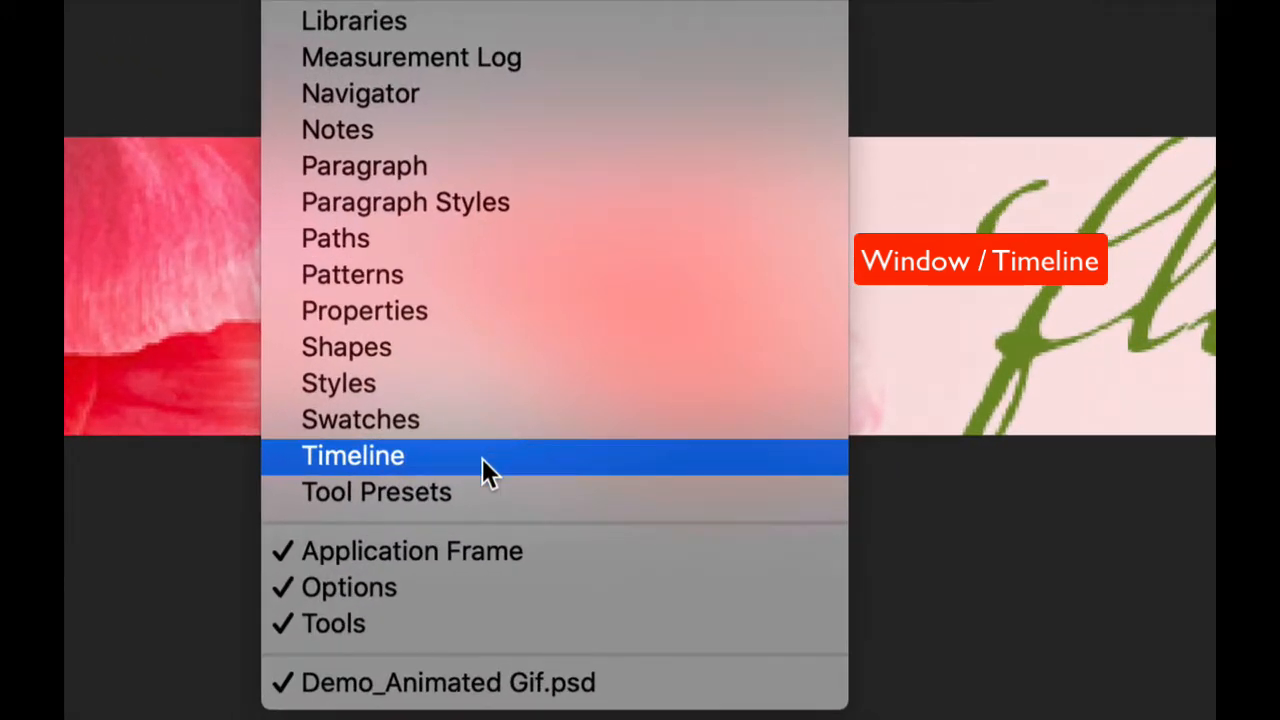
{"action": "left_click", "coordinate": [482, 458]}
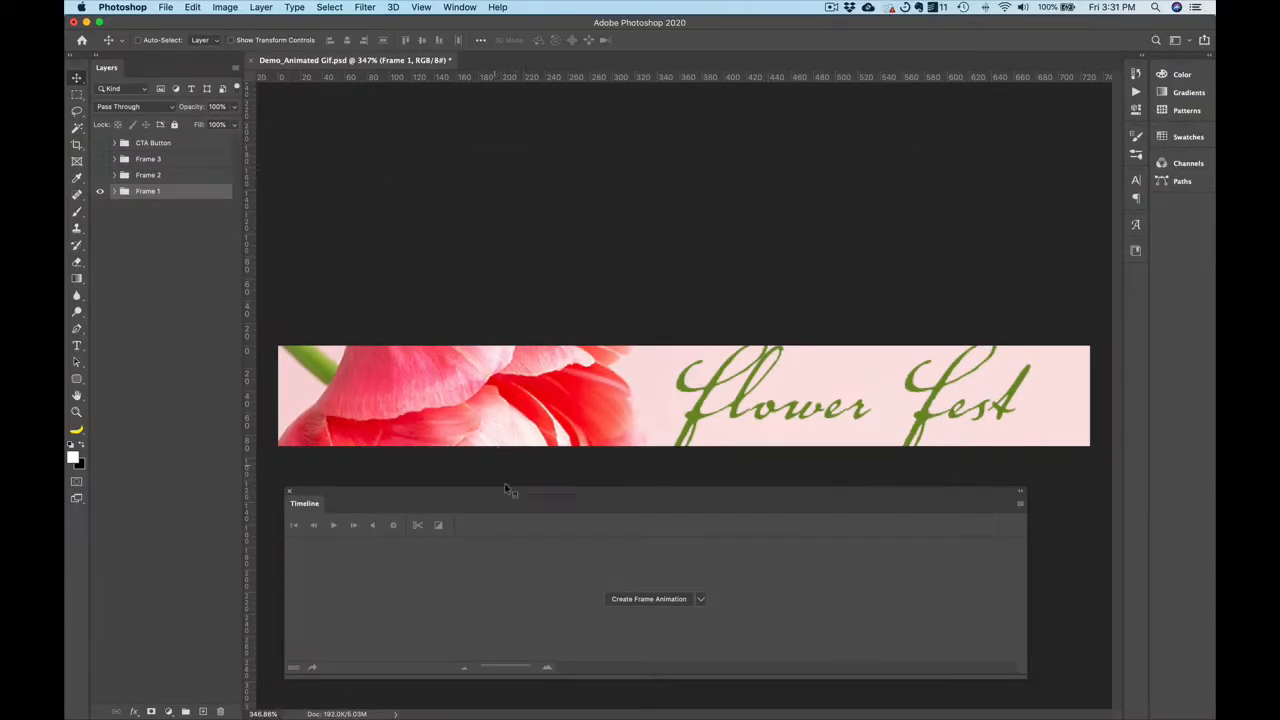
{"action": "left_click_drag", "start_coordinate": [520, 494], "coordinate": [513, 470]}
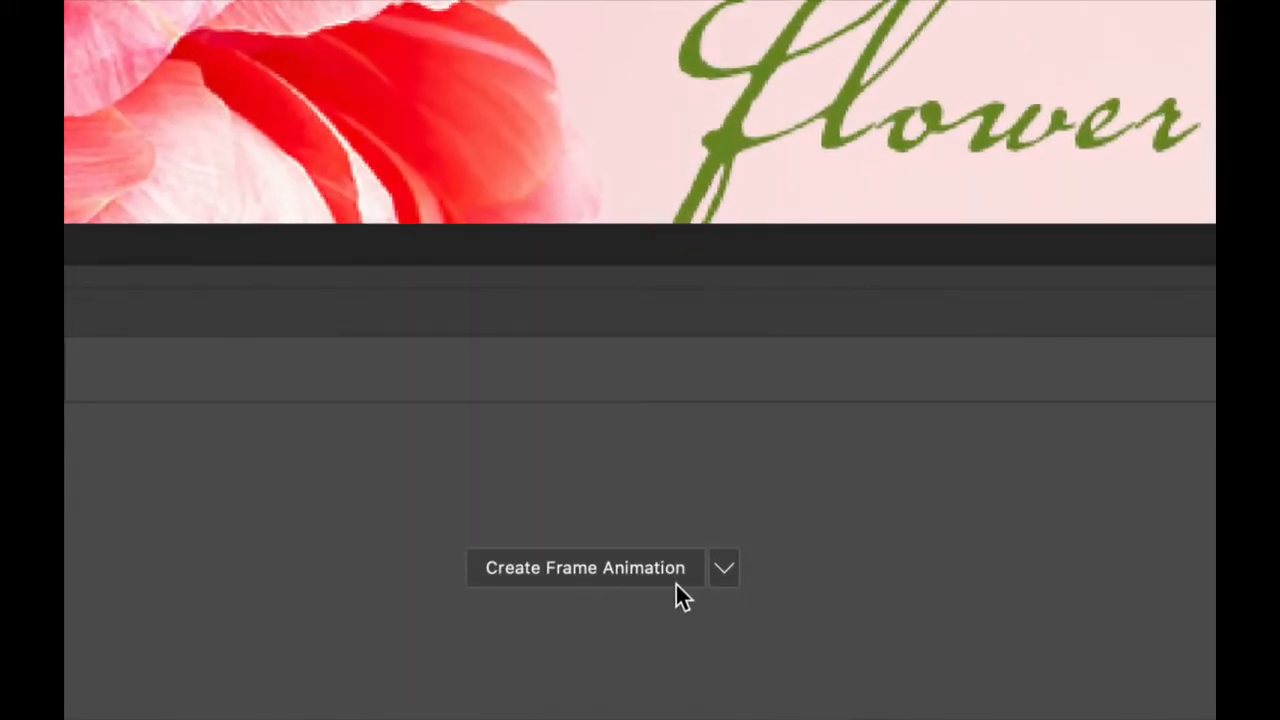
{"action": "left_click", "coordinate": [726, 576]}
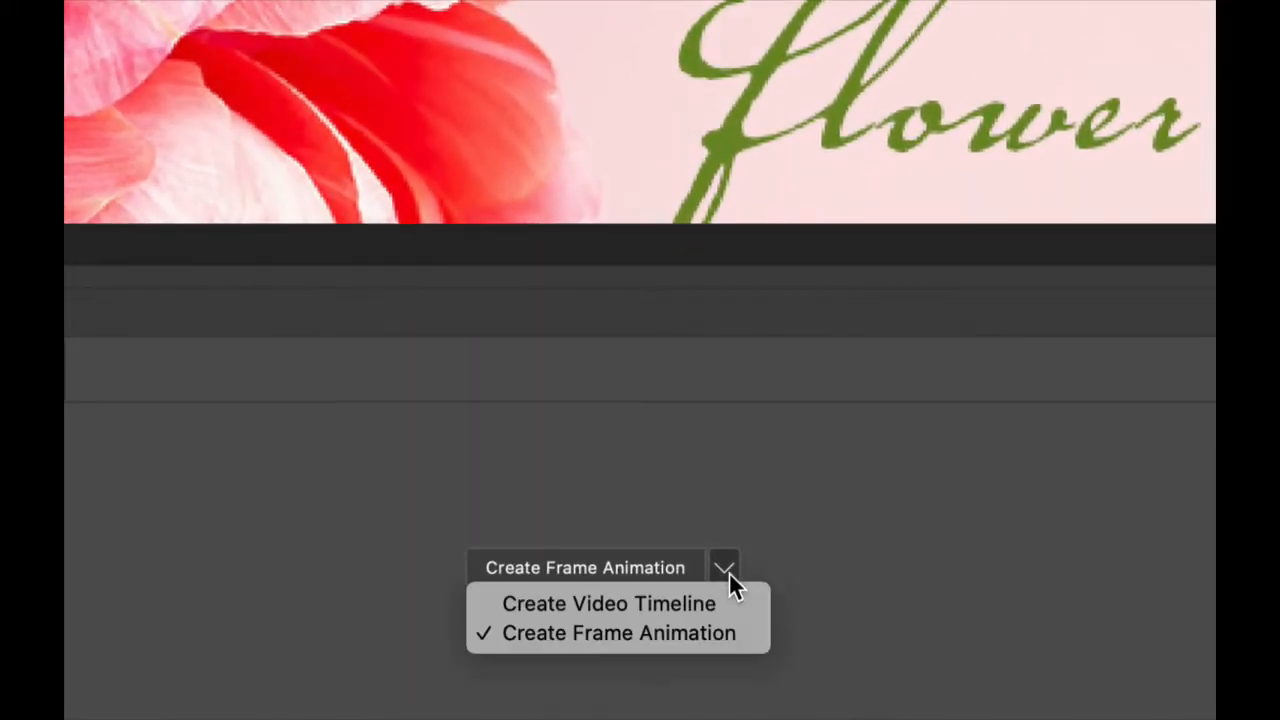
{"action": "left_click", "coordinate": [690, 633]}
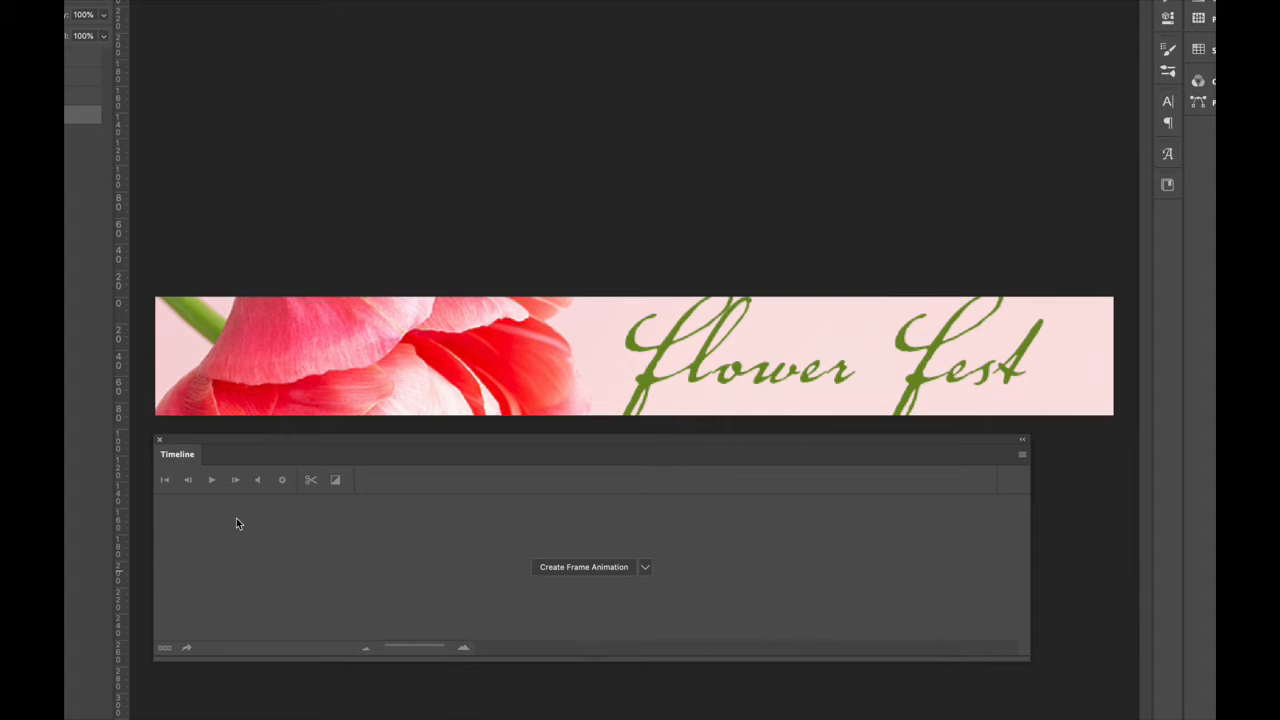
{"action": "left_click", "coordinate": [576, 568]}
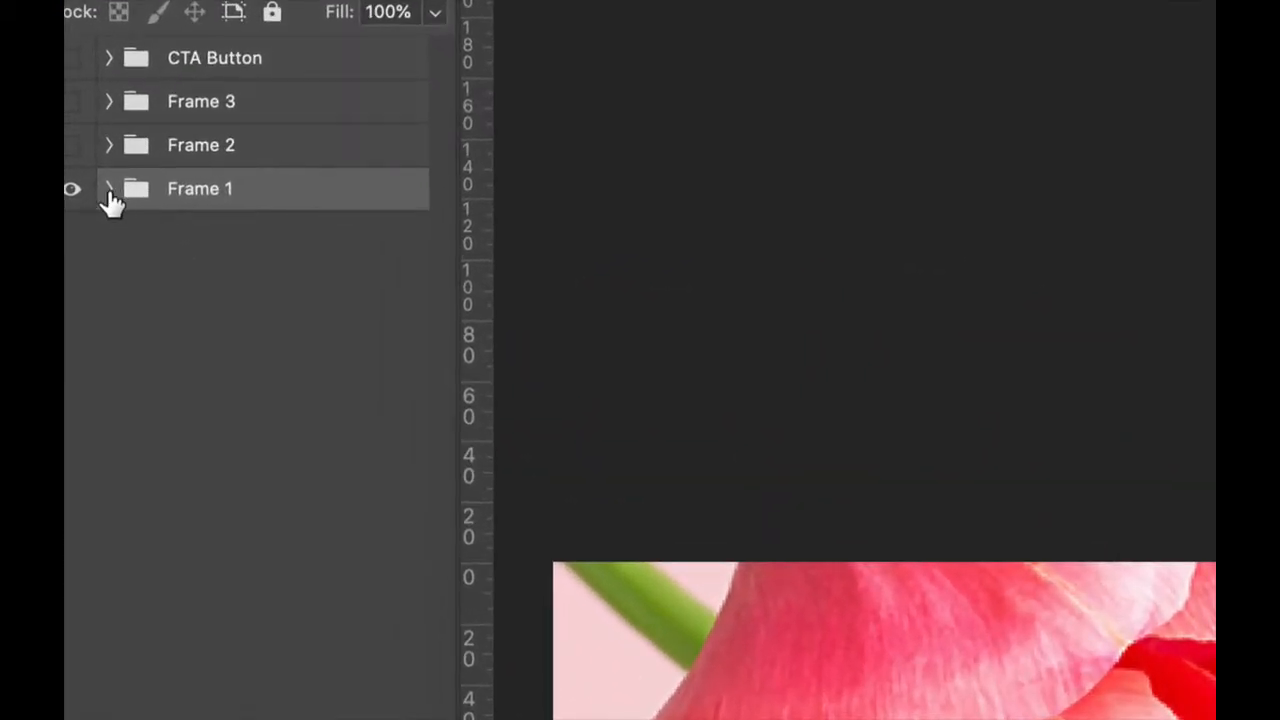
Check the contents of the Frame 1 group, and add a second animation frame that shows only the Frame 2 group
{"action": "left_click", "coordinate": [114, 206]}
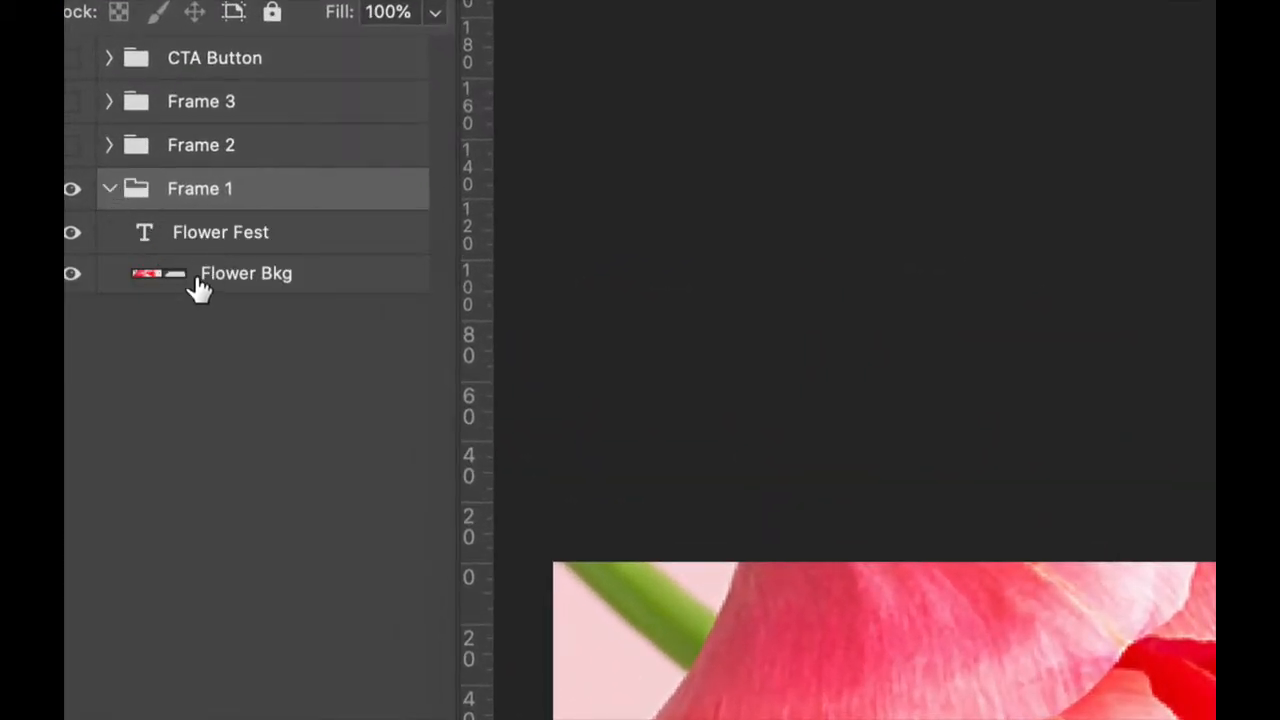
{"action": "left_click", "coordinate": [112, 192]}
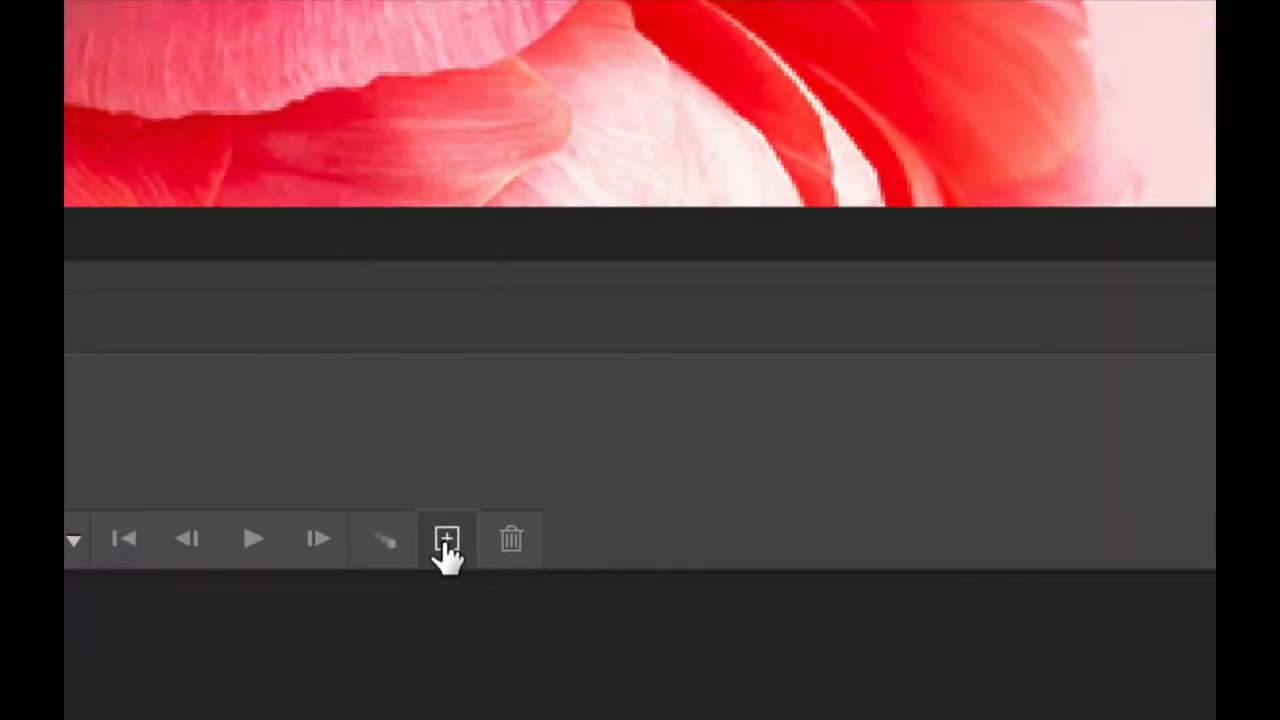
{"action": "left_click", "coordinate": [445, 540]}
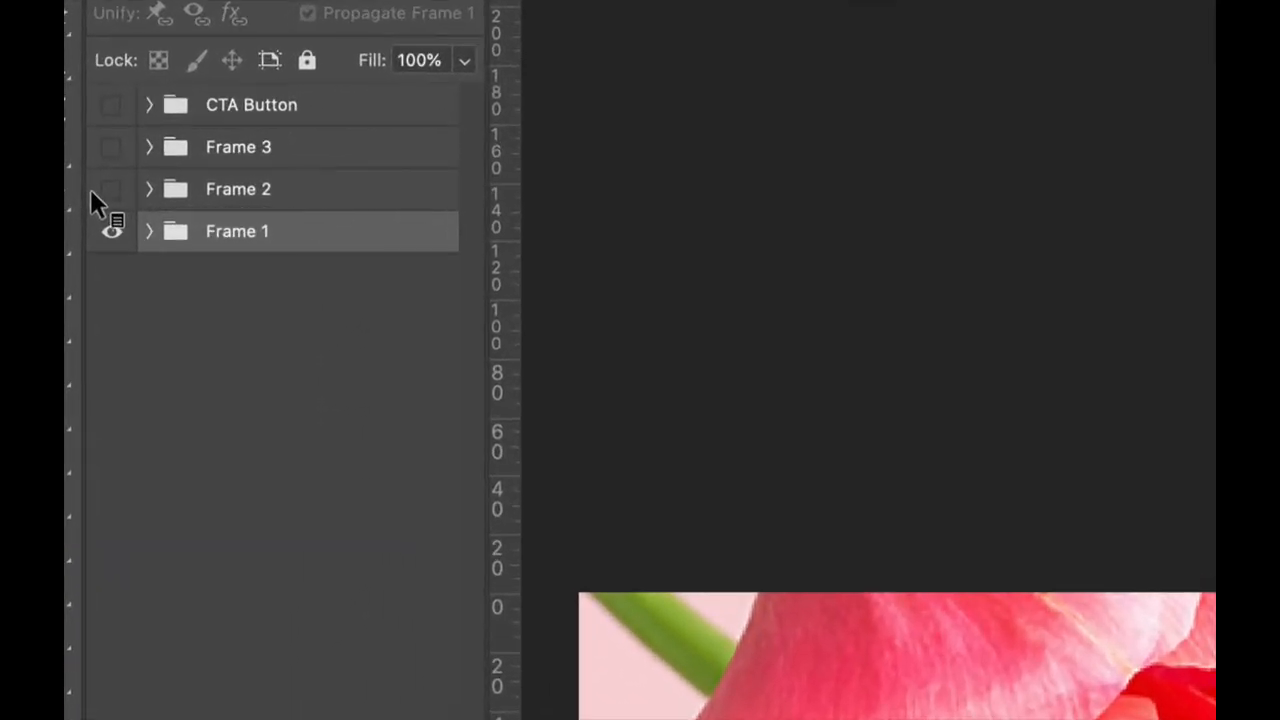
{"action": "left_click", "coordinate": [112, 234]}
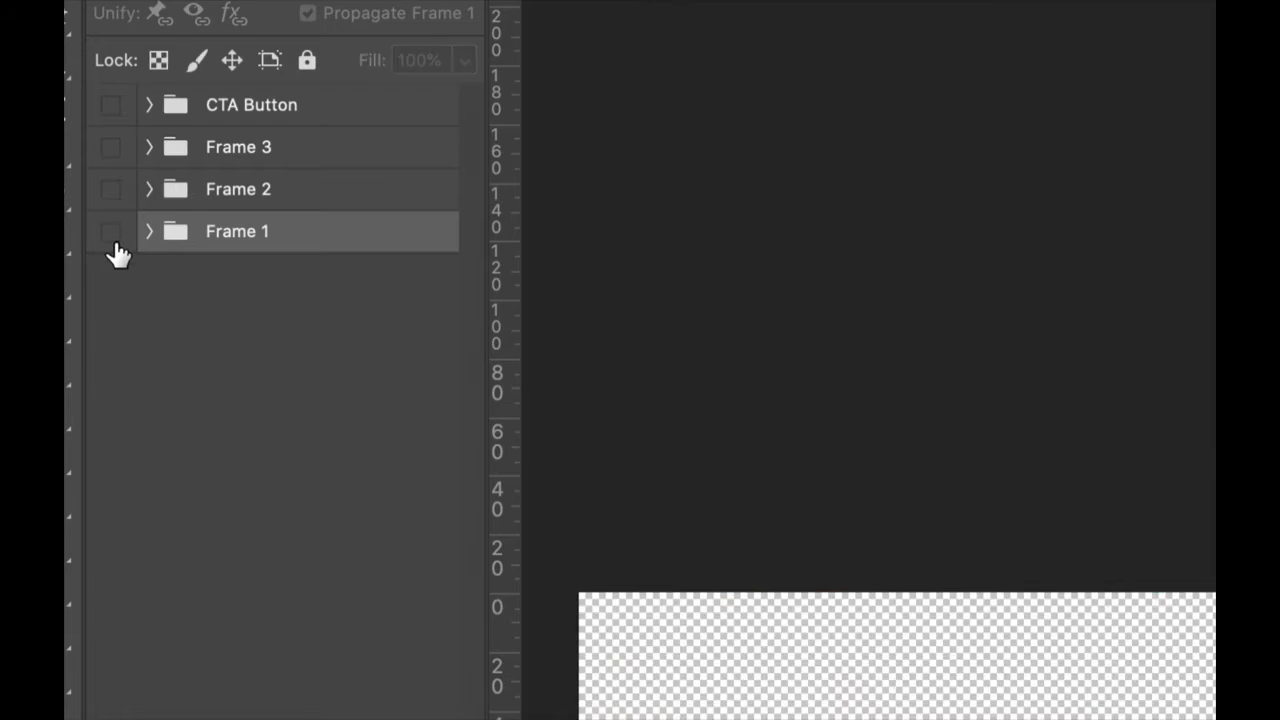
{"action": "left_click", "coordinate": [112, 190]}
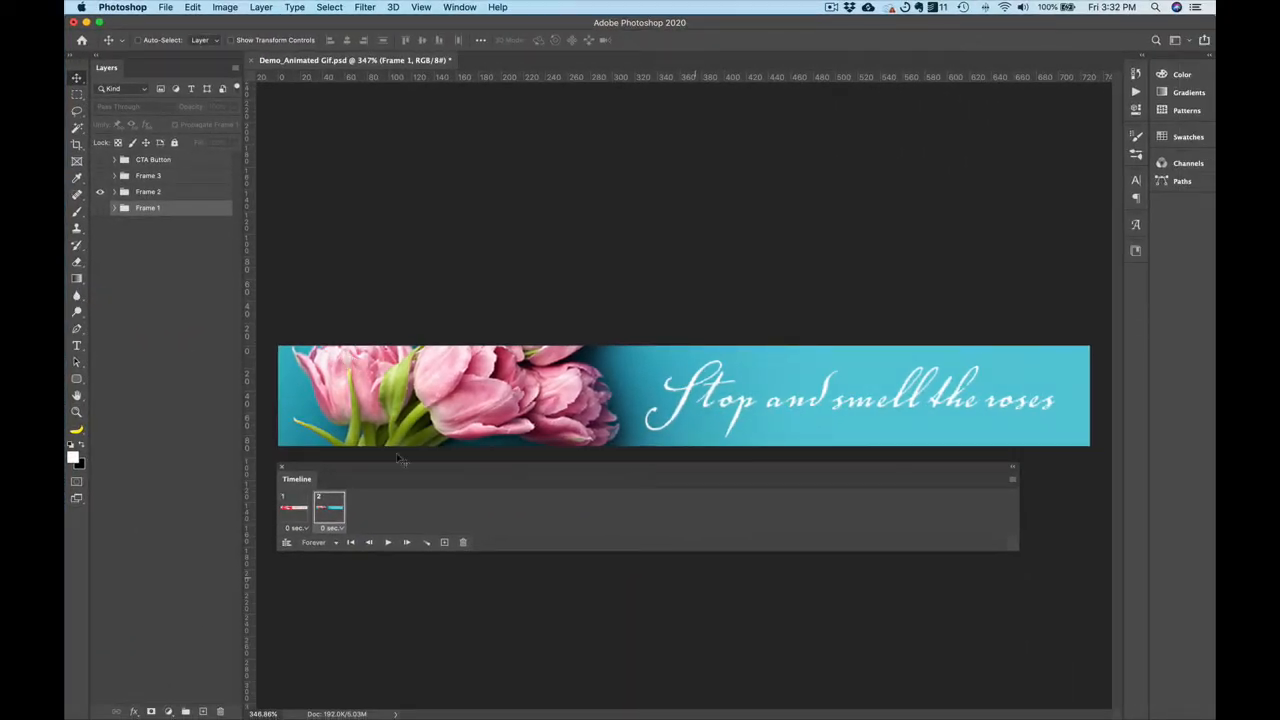
Add a third animation frame that shows only the Frame 3 group
{"action": "left_click", "coordinate": [445, 542]}
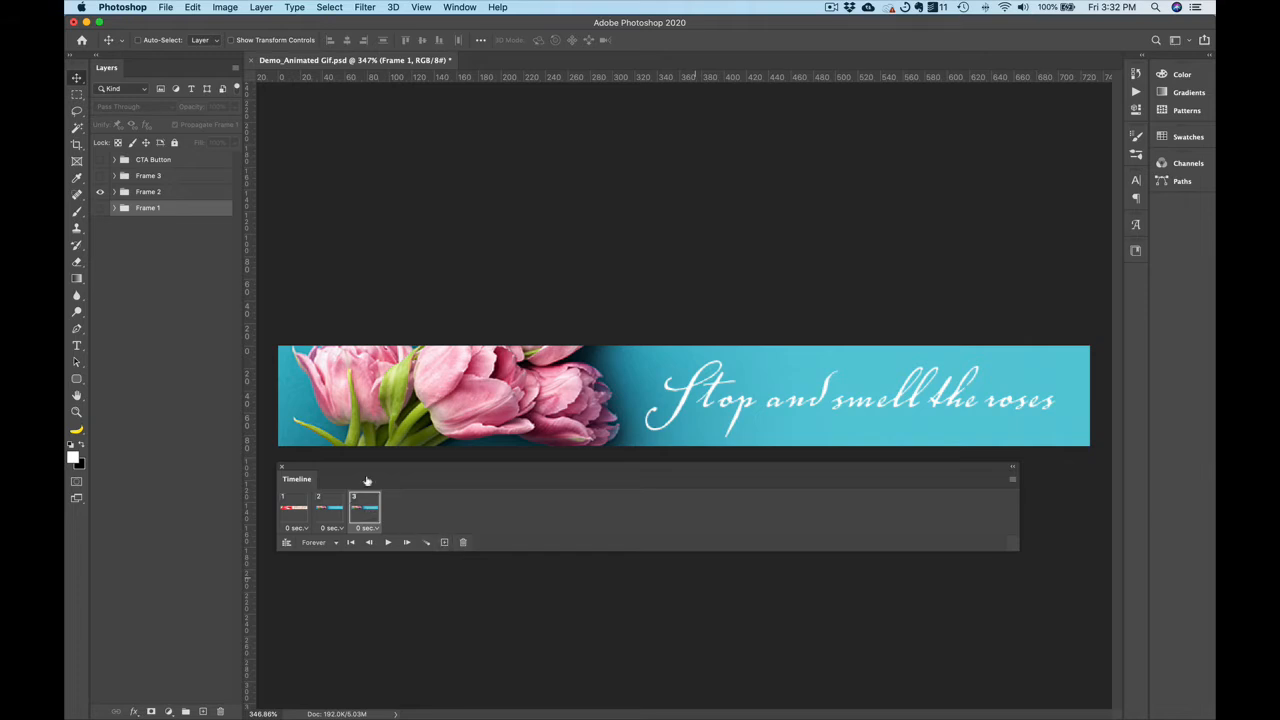
{"action": "left_click", "coordinate": [102, 191]}
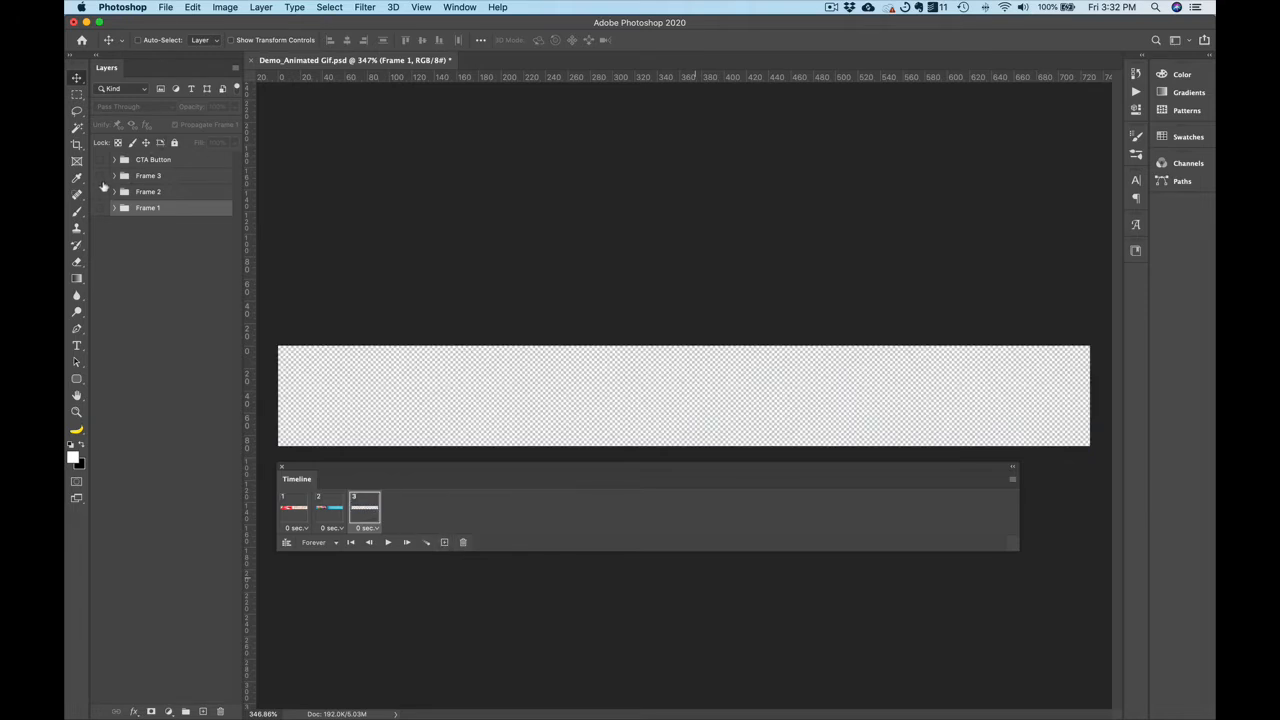
{"action": "left_click", "coordinate": [100, 179]}
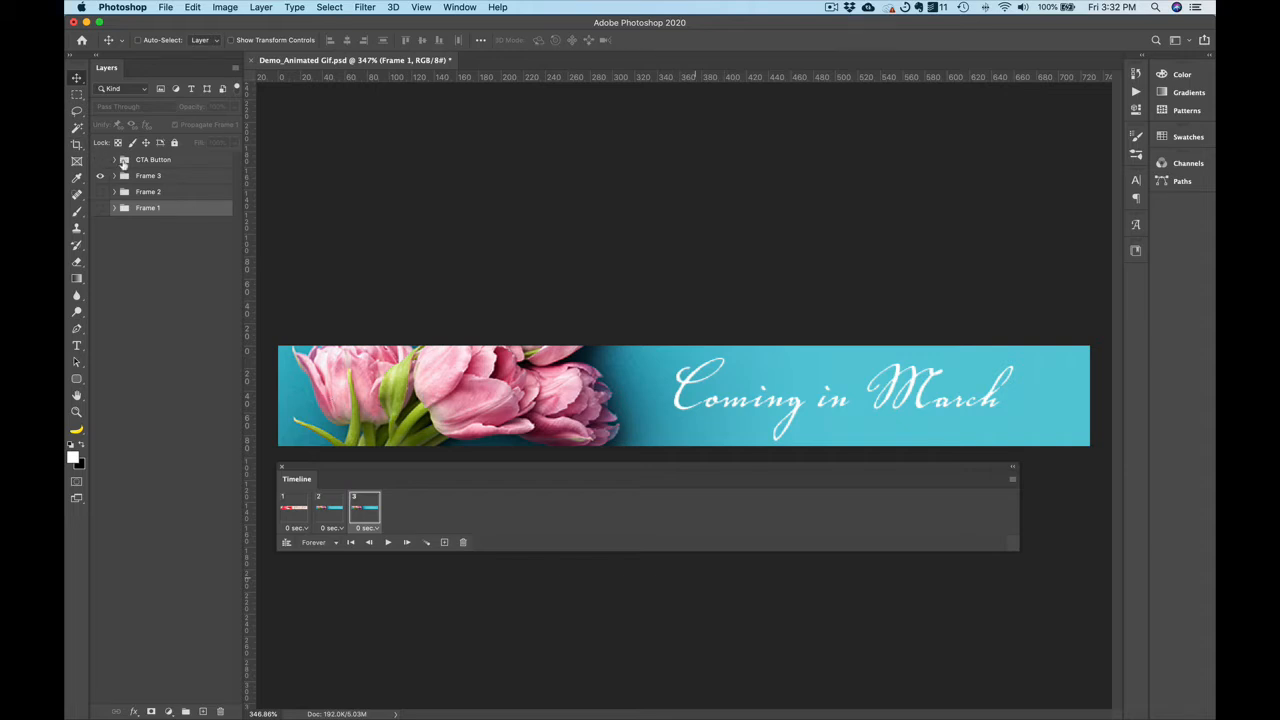
Turn on the CTA Button group in the first animation frame and check which layers the group contains
{"action": "left_click", "coordinate": [294, 514]}
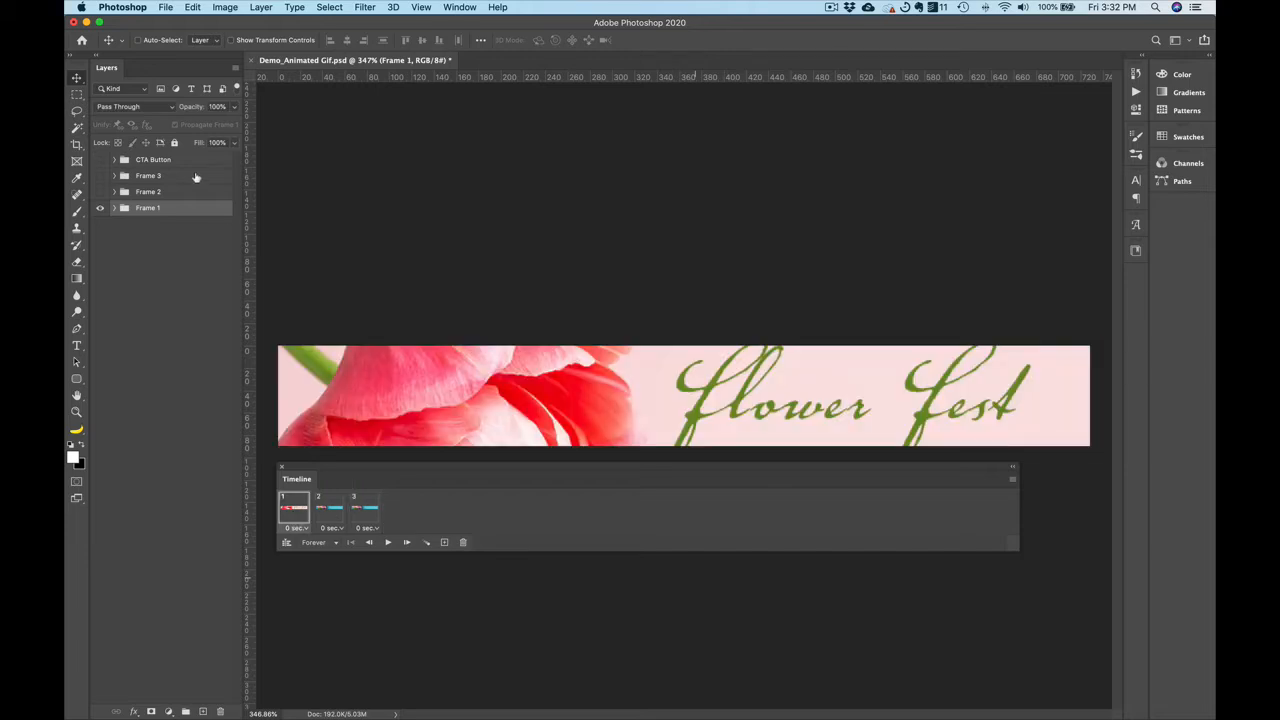
{"action": "left_click", "coordinate": [100, 161]}
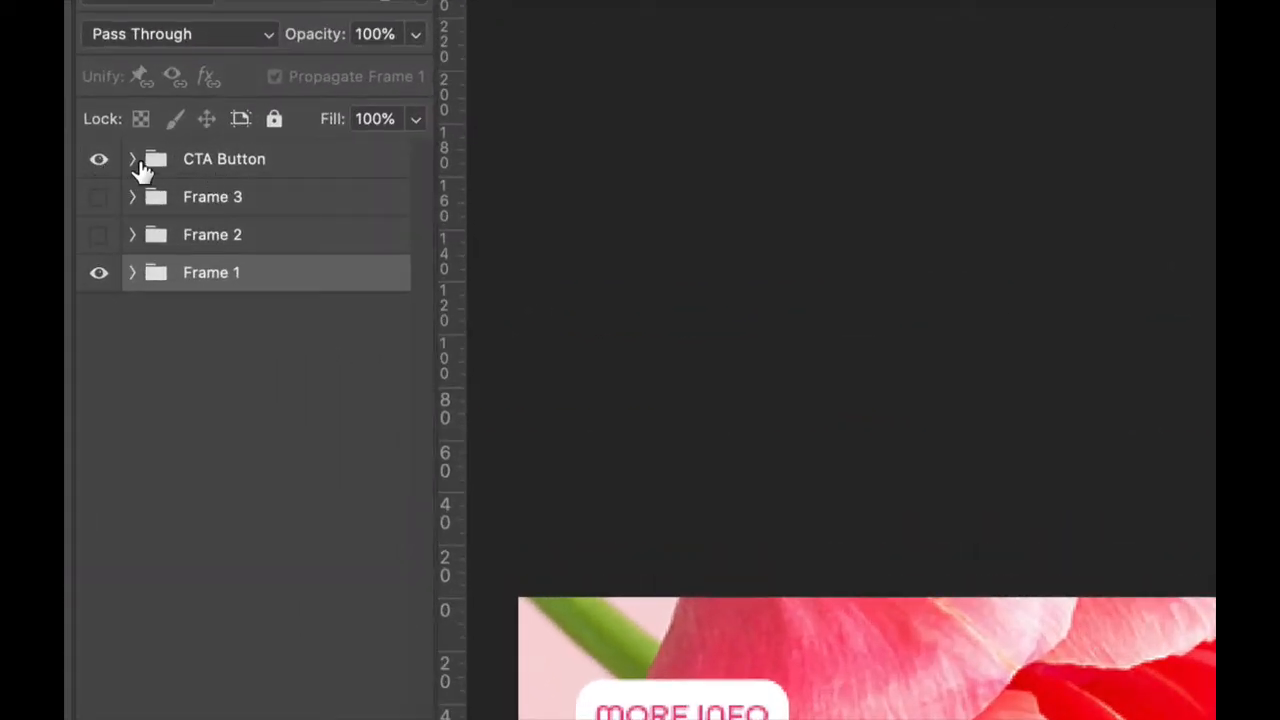
{"action": "left_click", "coordinate": [133, 161]}
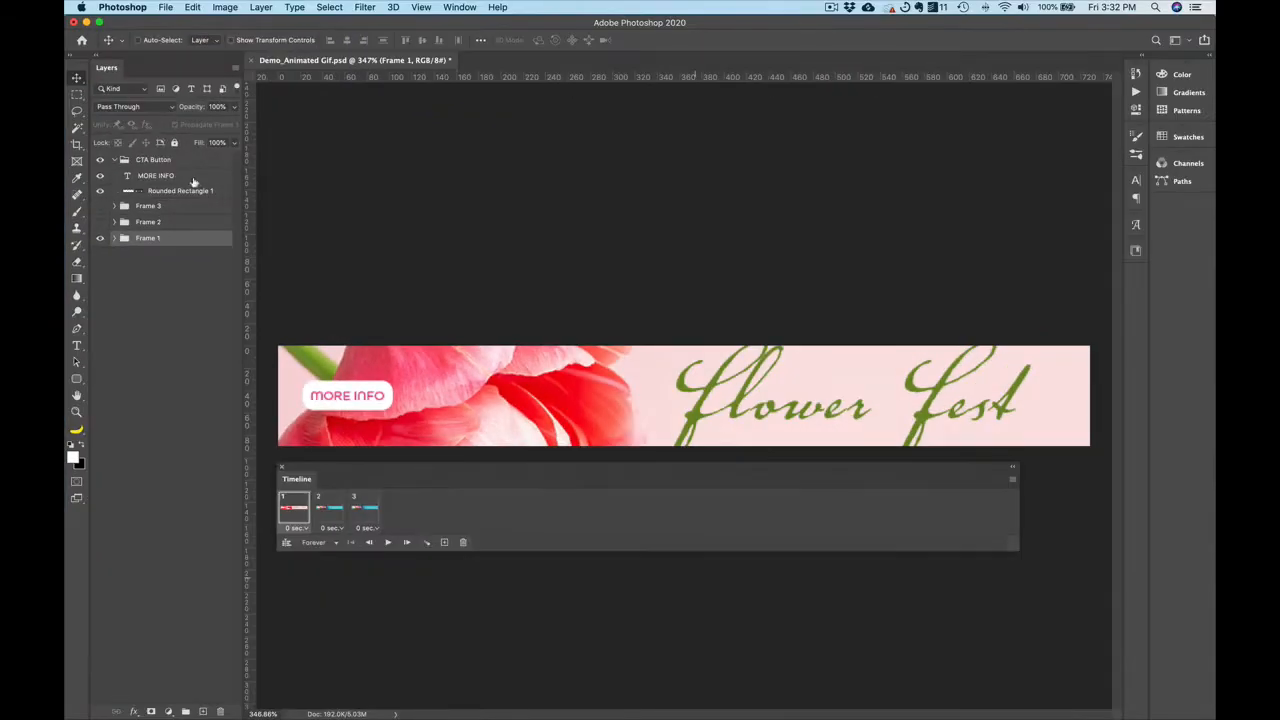
{"action": "left_click", "coordinate": [115, 161]}
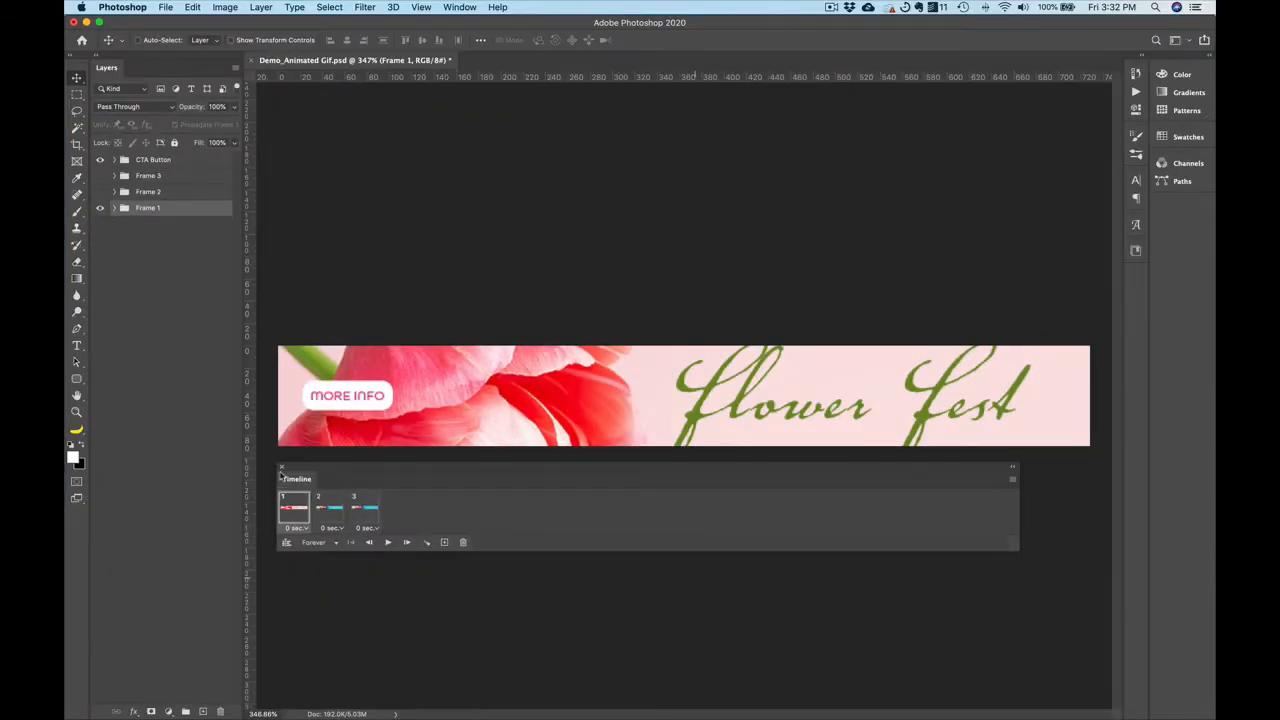
Go through the three animation frames to check the artwork and the MORE INFO button in each
{"action": "left_click", "coordinate": [323, 510]}
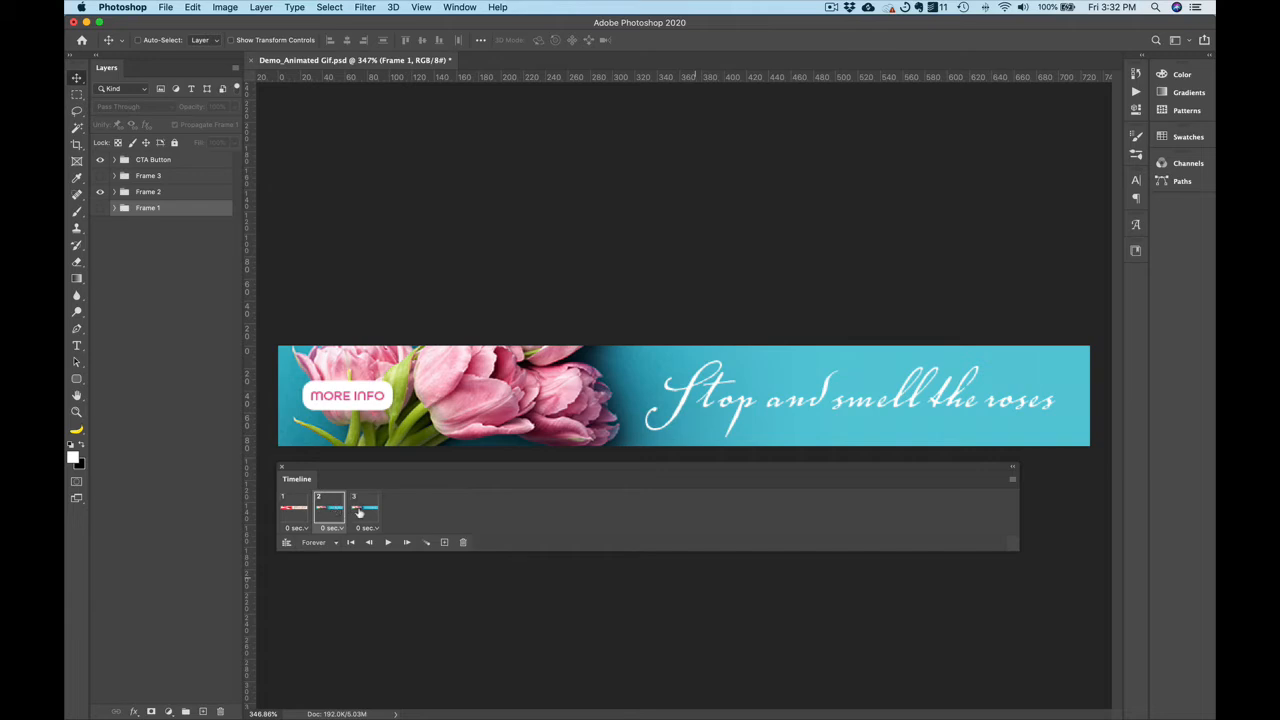
{"action": "left_click", "coordinate": [361, 511]}
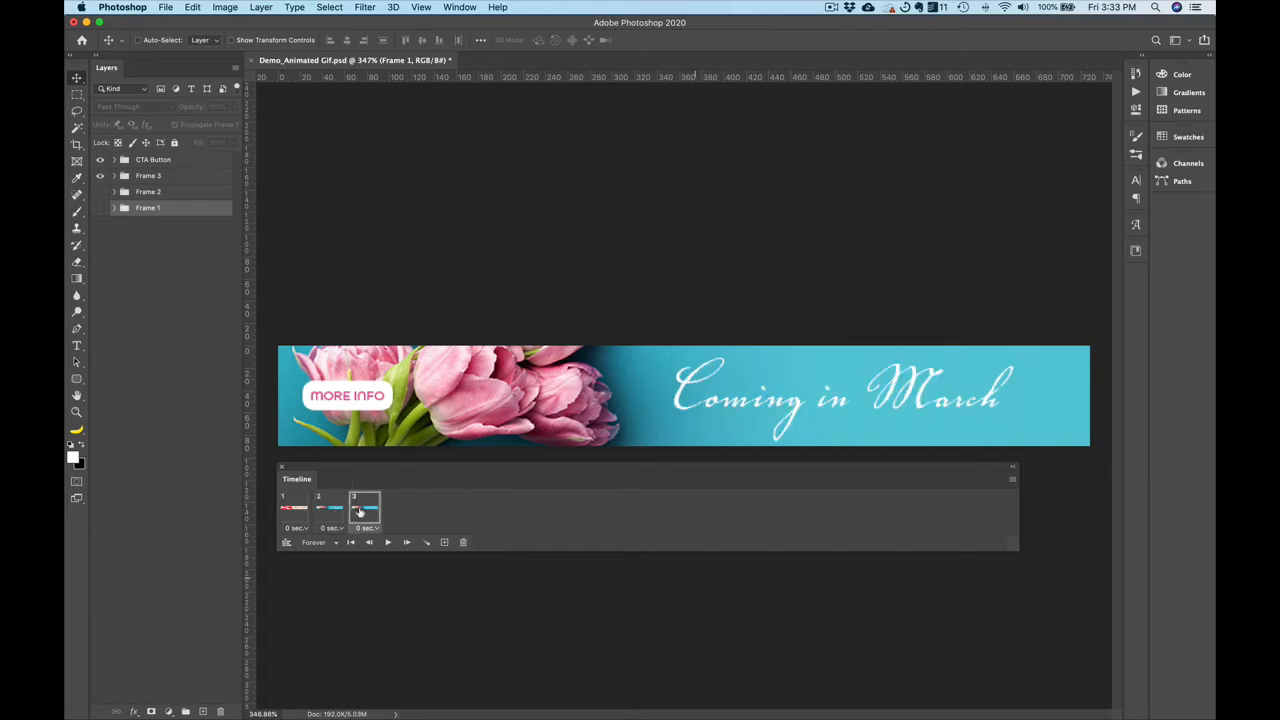
{"action": "left_click", "coordinate": [296, 510]}
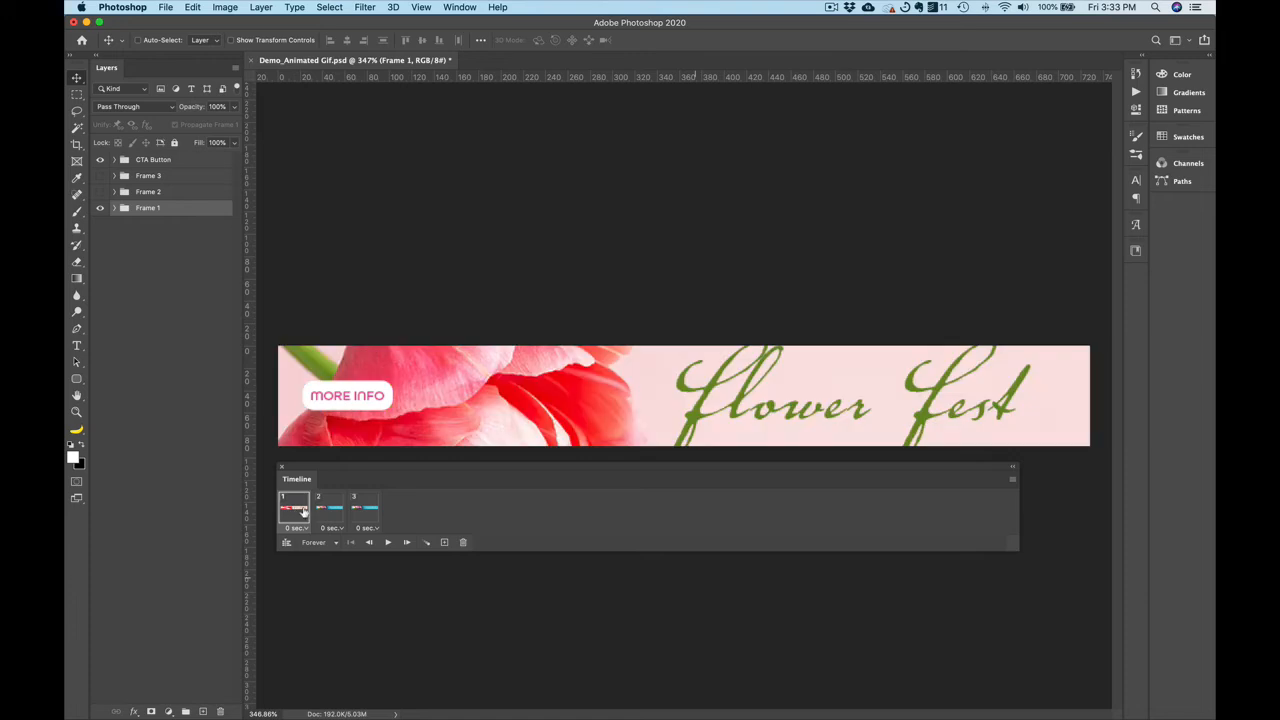
{"action": "left_click", "coordinate": [327, 512]}
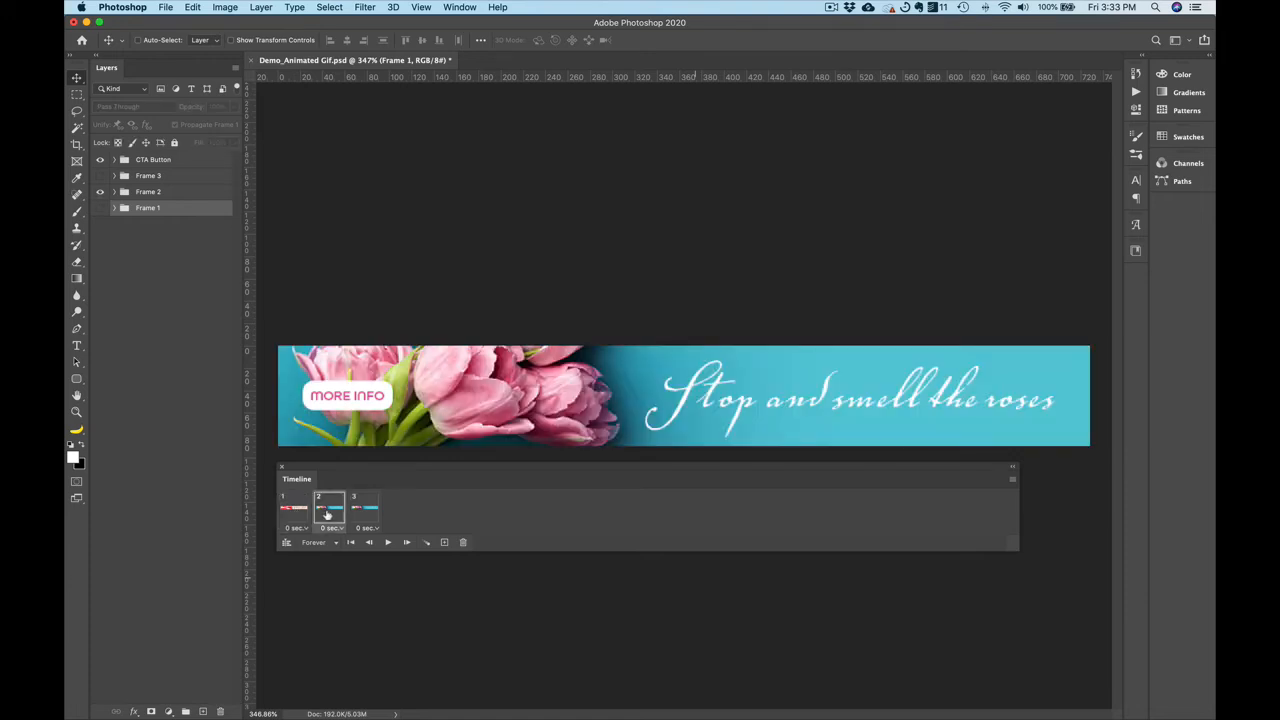
{"action": "left_click", "coordinate": [357, 514]}
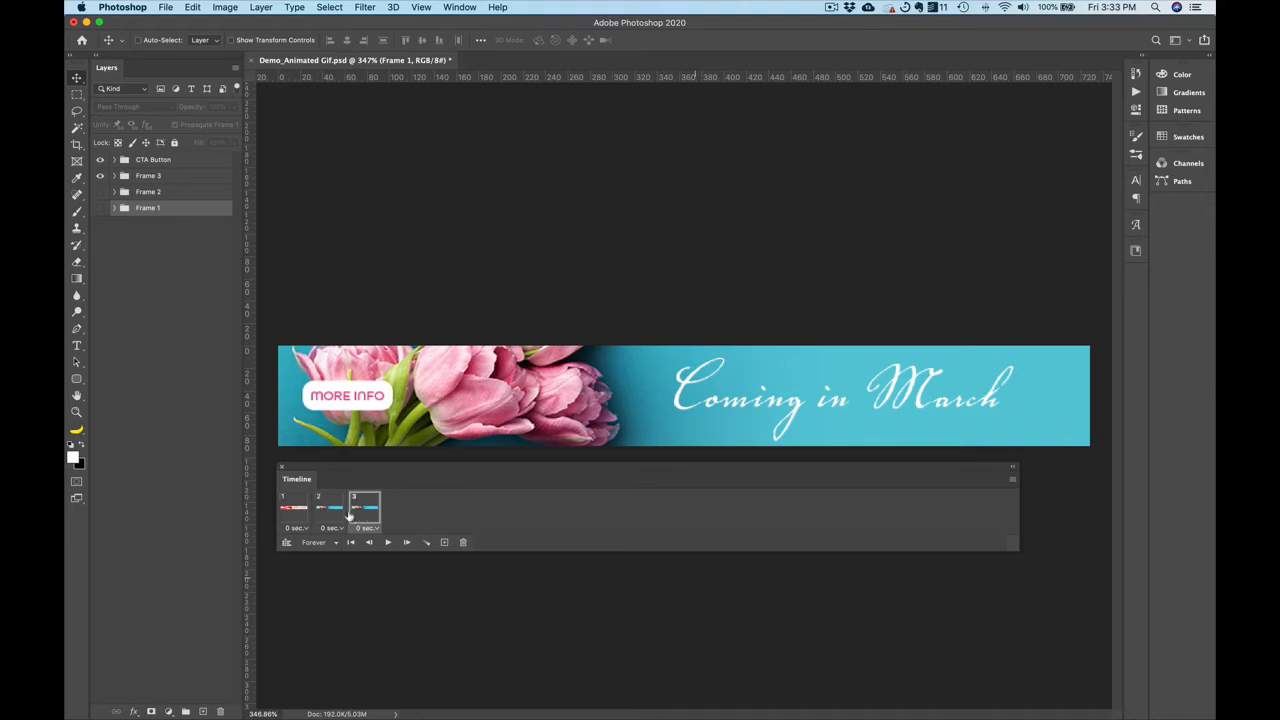
Preview the animation from the first frame and stop the playback
{"action": "left_click", "coordinate": [299, 513]}
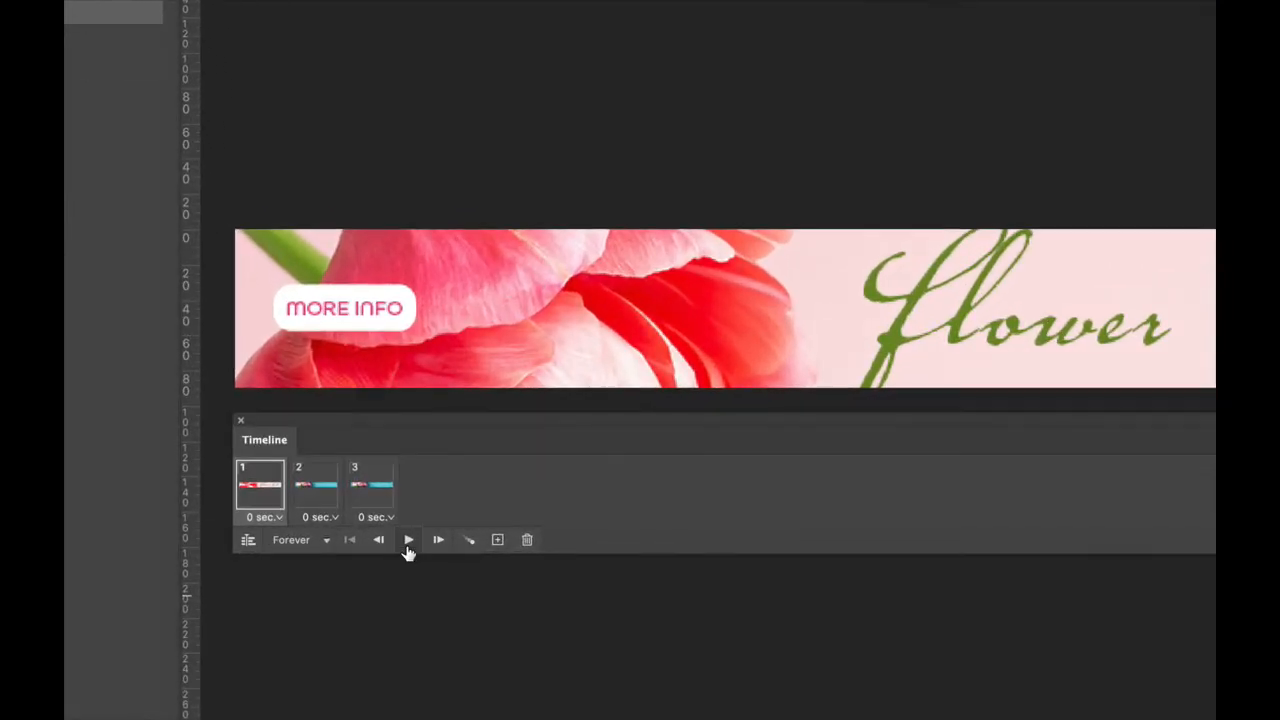
{"action": "left_click", "coordinate": [409, 540]}
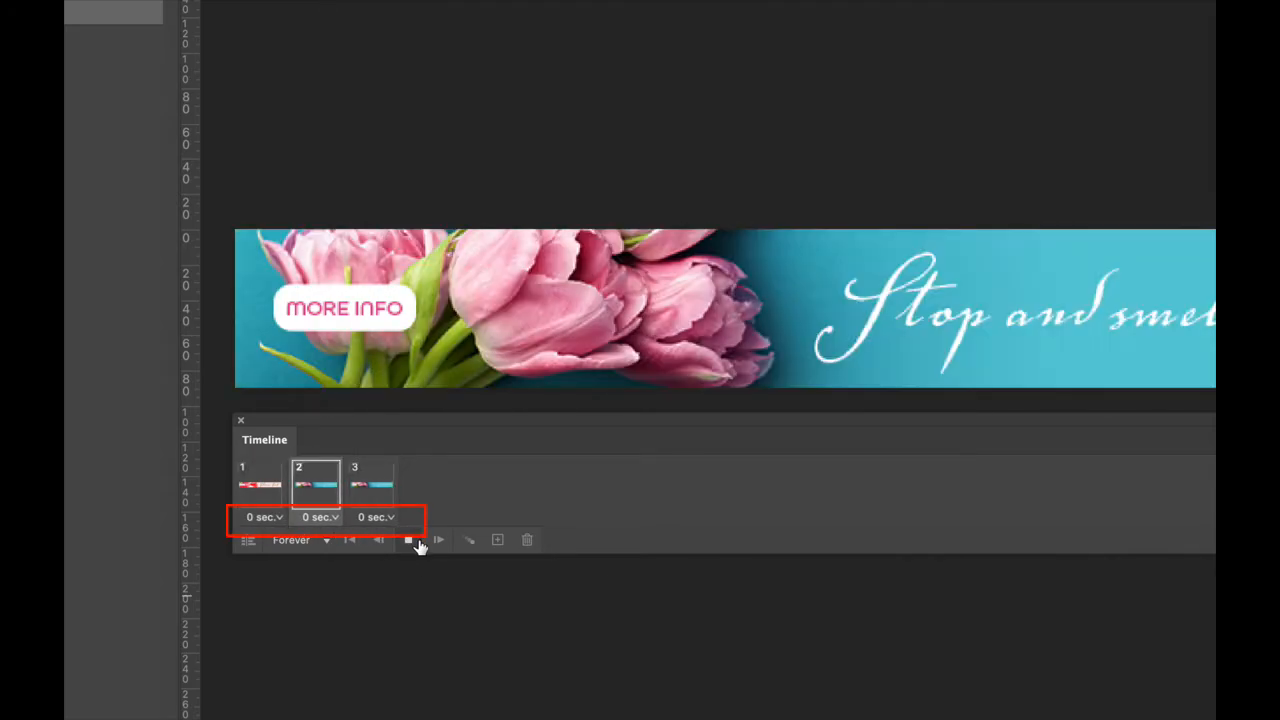
{"action": "left_click", "coordinate": [409, 541]}
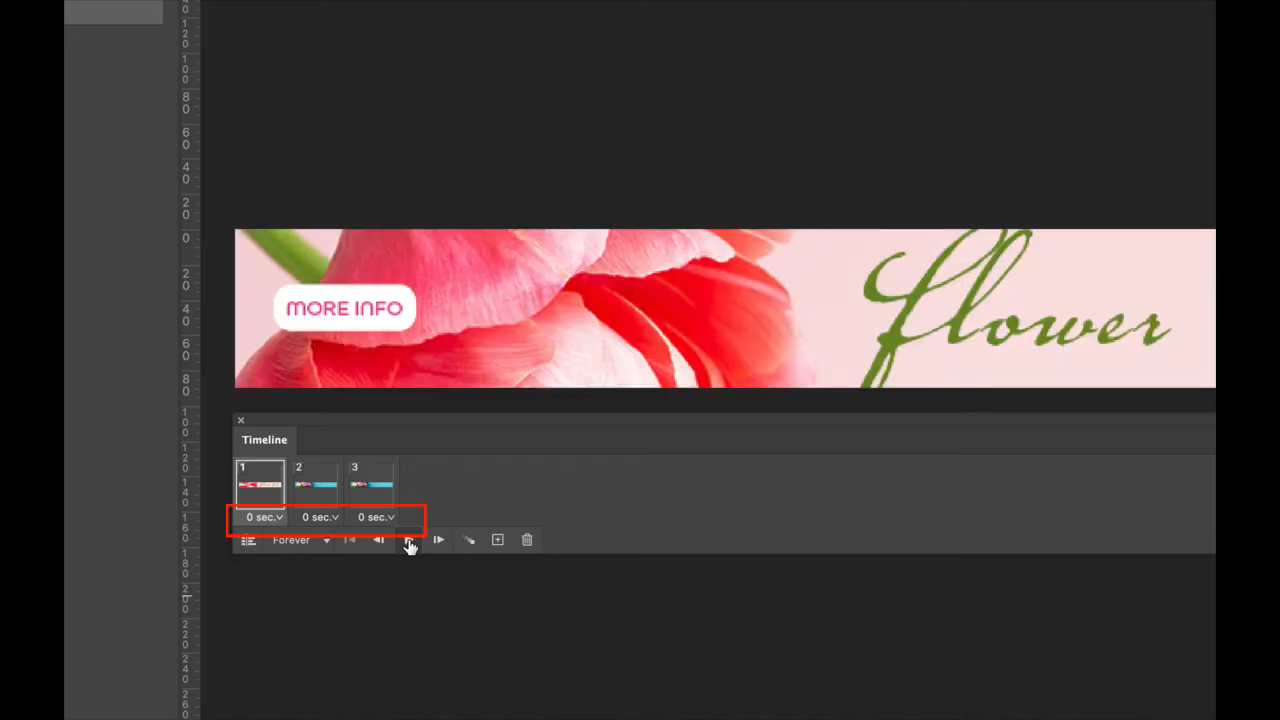
Set the frame delay of all three animation frames to 2.5 seconds
{"action": "left_click", "coordinate": [311, 508], "text": "shift"}
{"action": "left_click", "coordinate": [365, 501], "text": "shift"}
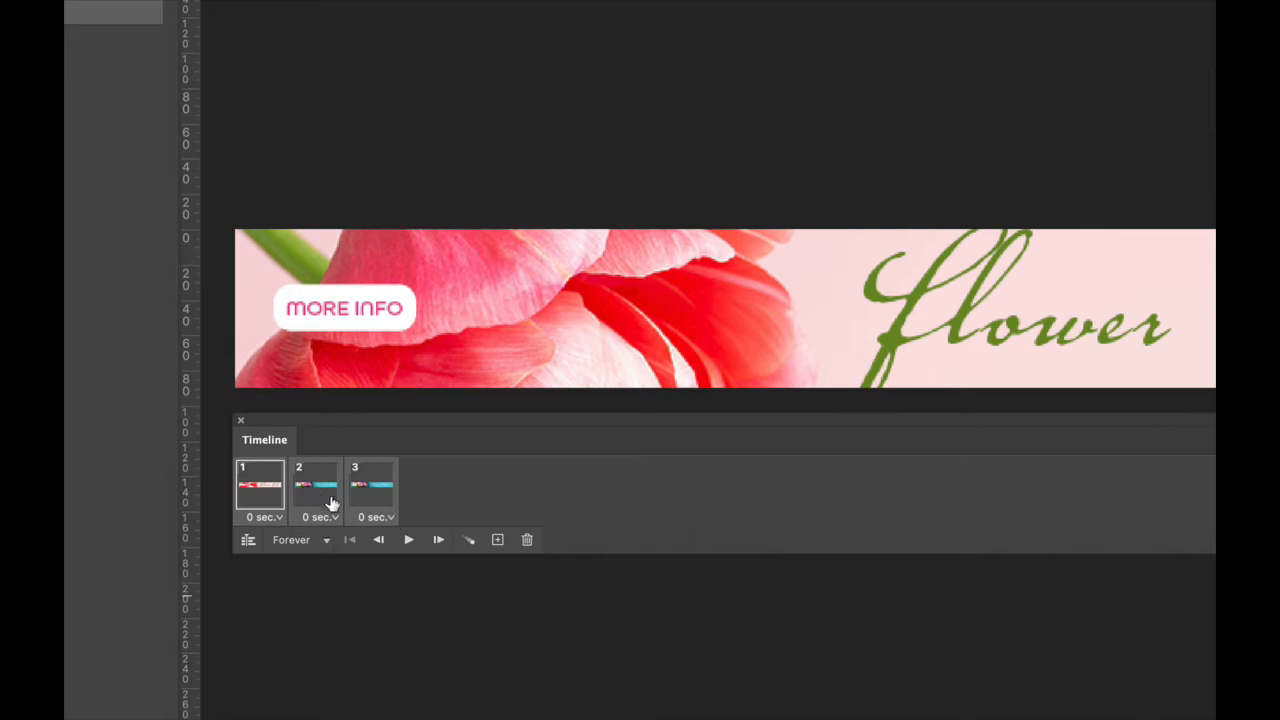
{"action": "left_click", "coordinate": [388, 517]}
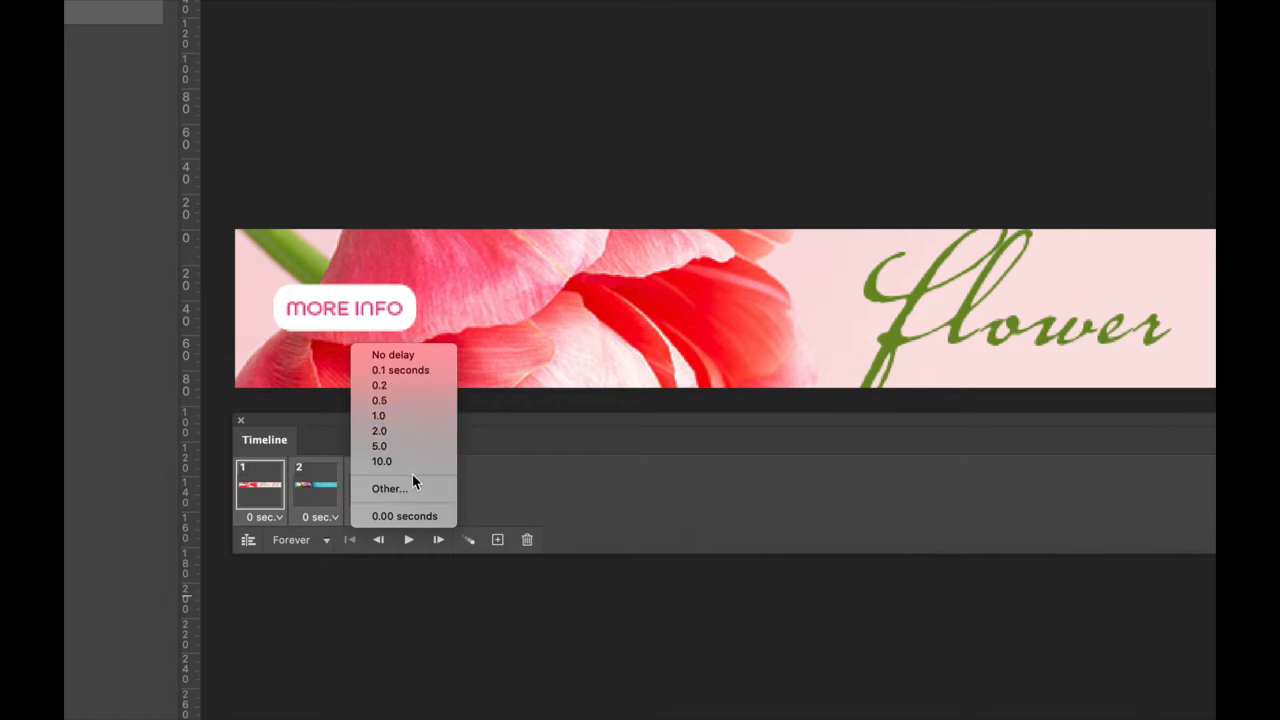
{"action": "left_click", "coordinate": [419, 489]}
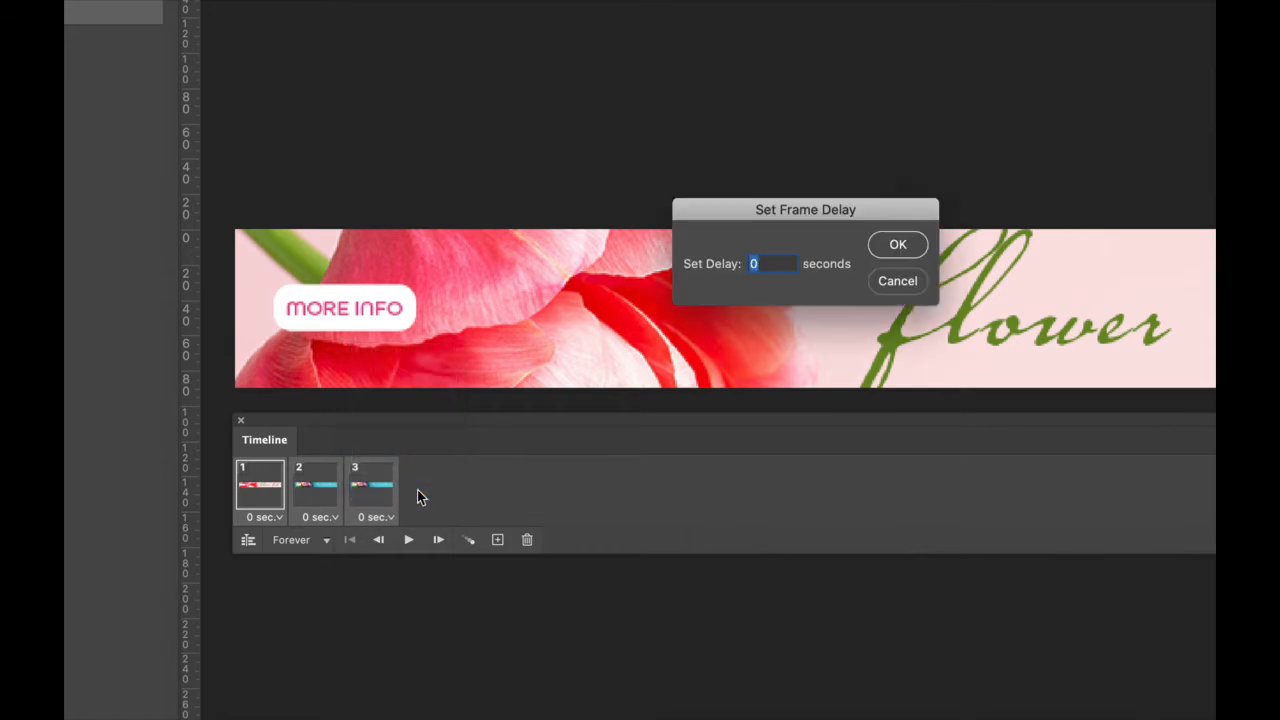
{"action": "type", "text": "2.5"}
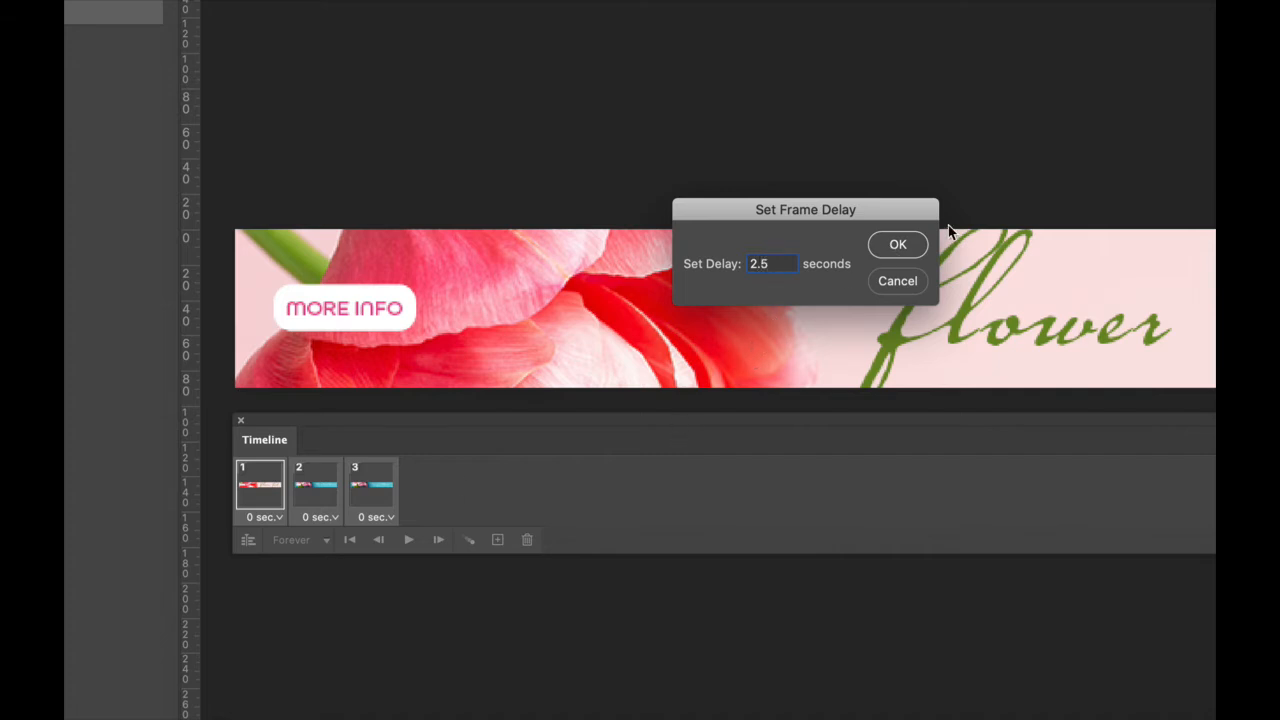
{"action": "left_click", "coordinate": [898, 246]}
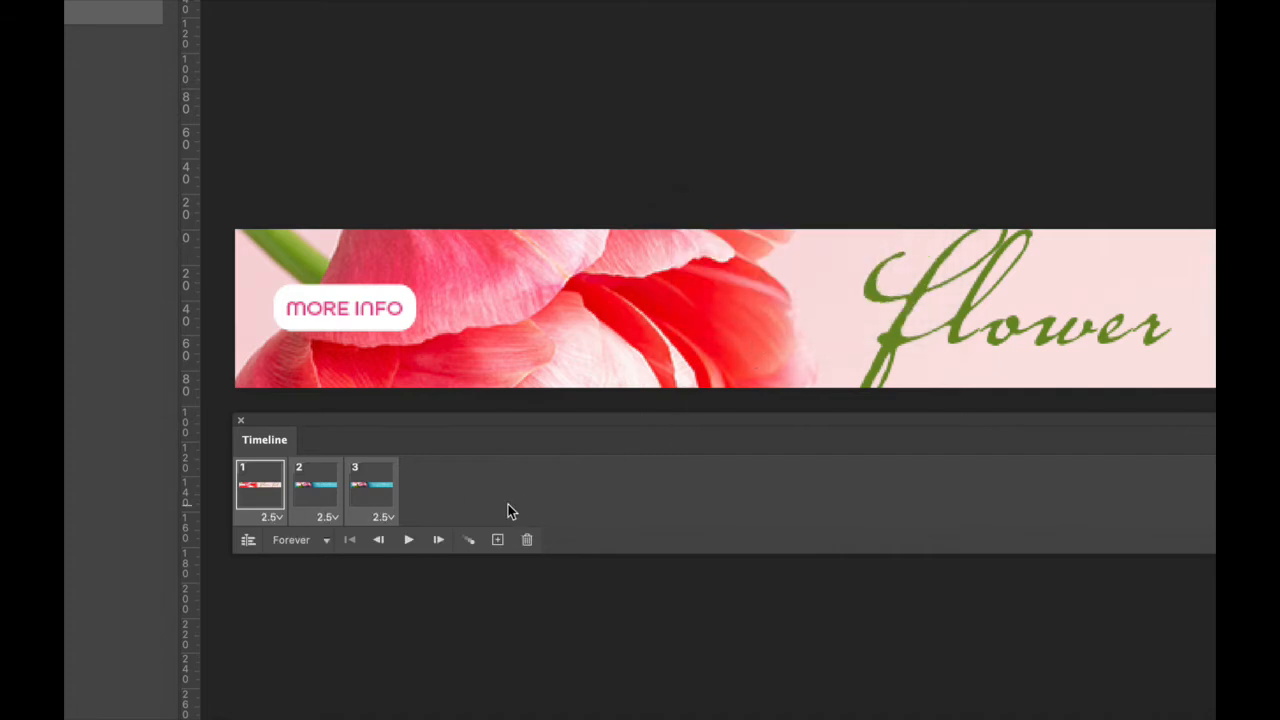
Set the delay of only the third animation frame to 3 seconds
{"action": "left_click", "coordinate": [367, 492]}
{"action": "left_click", "coordinate": [386, 517]}
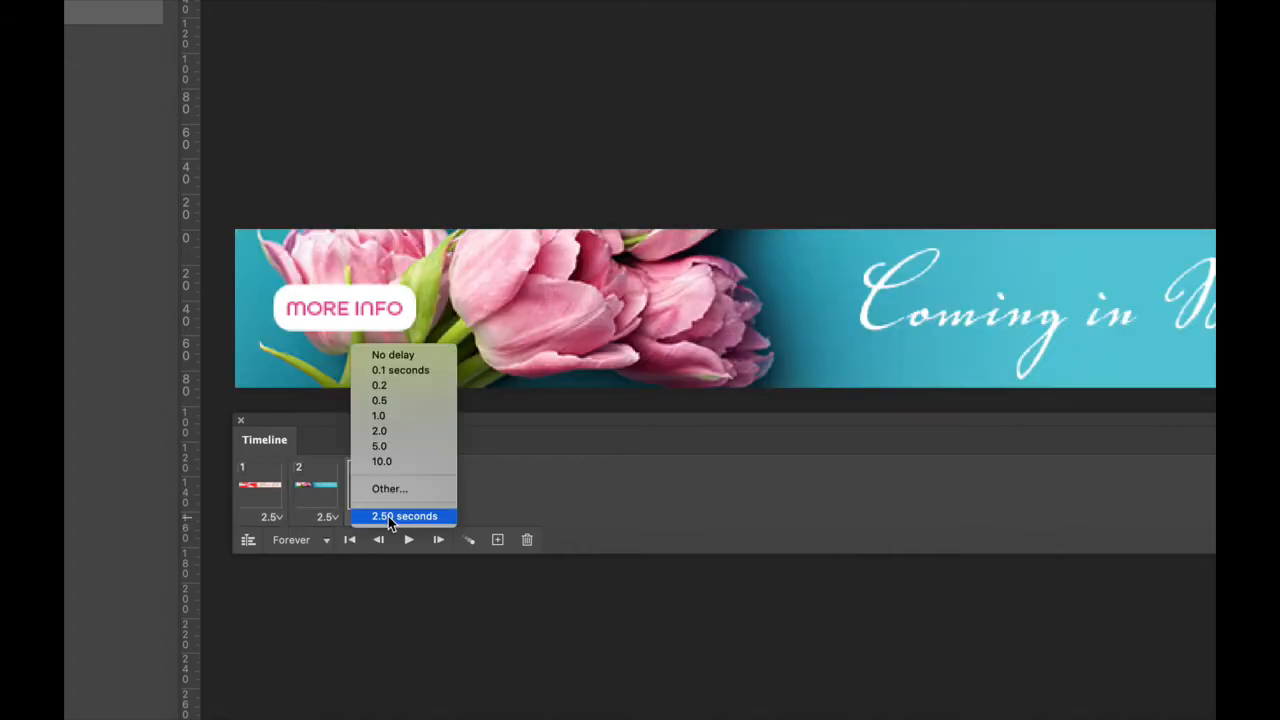
{"action": "left_click", "coordinate": [388, 490]}
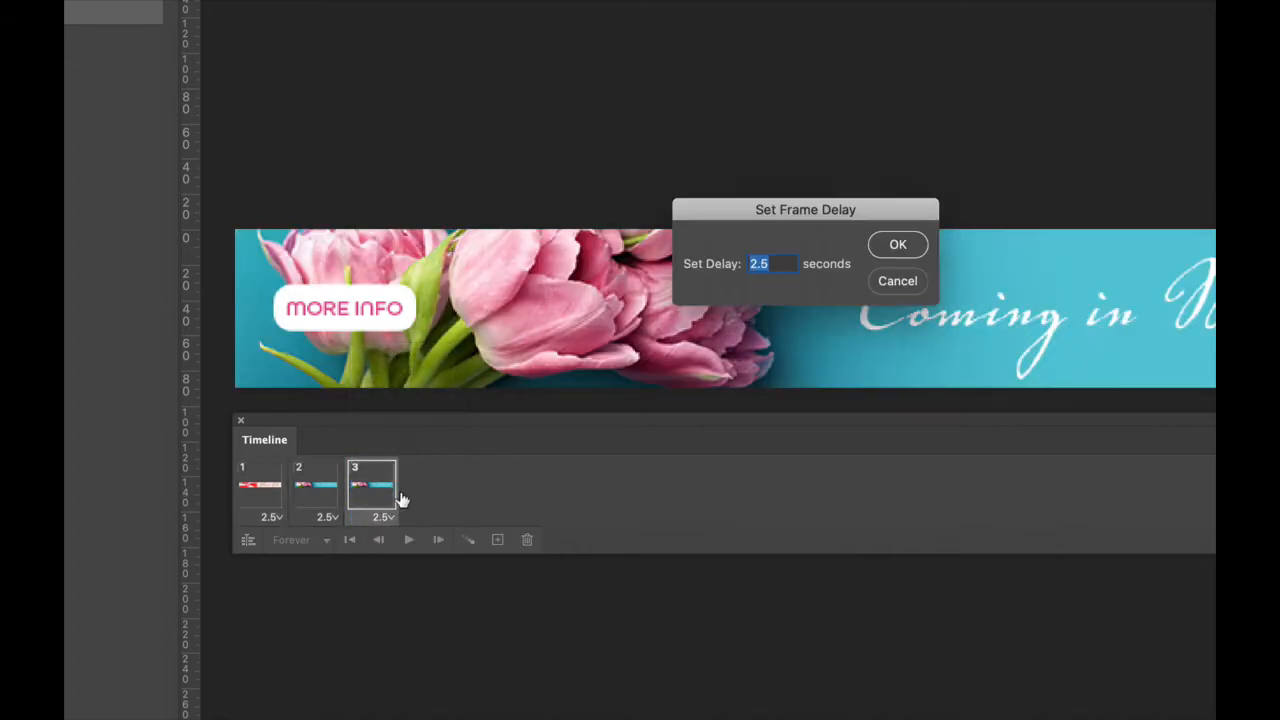
{"action": "type", "text": "3"}
{"action": "left_click", "coordinate": [895, 246]}
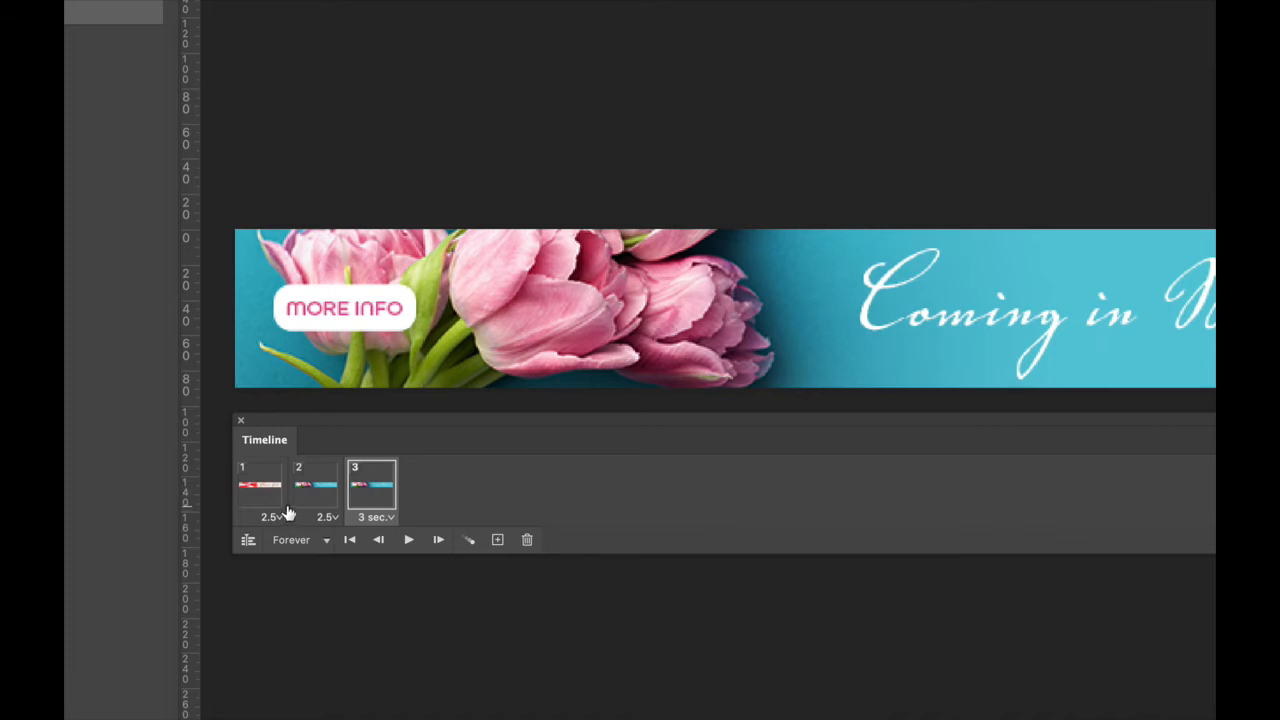
Return the third animation frame's delay to 2.5 seconds
{"action": "left_click", "coordinate": [386, 518]}
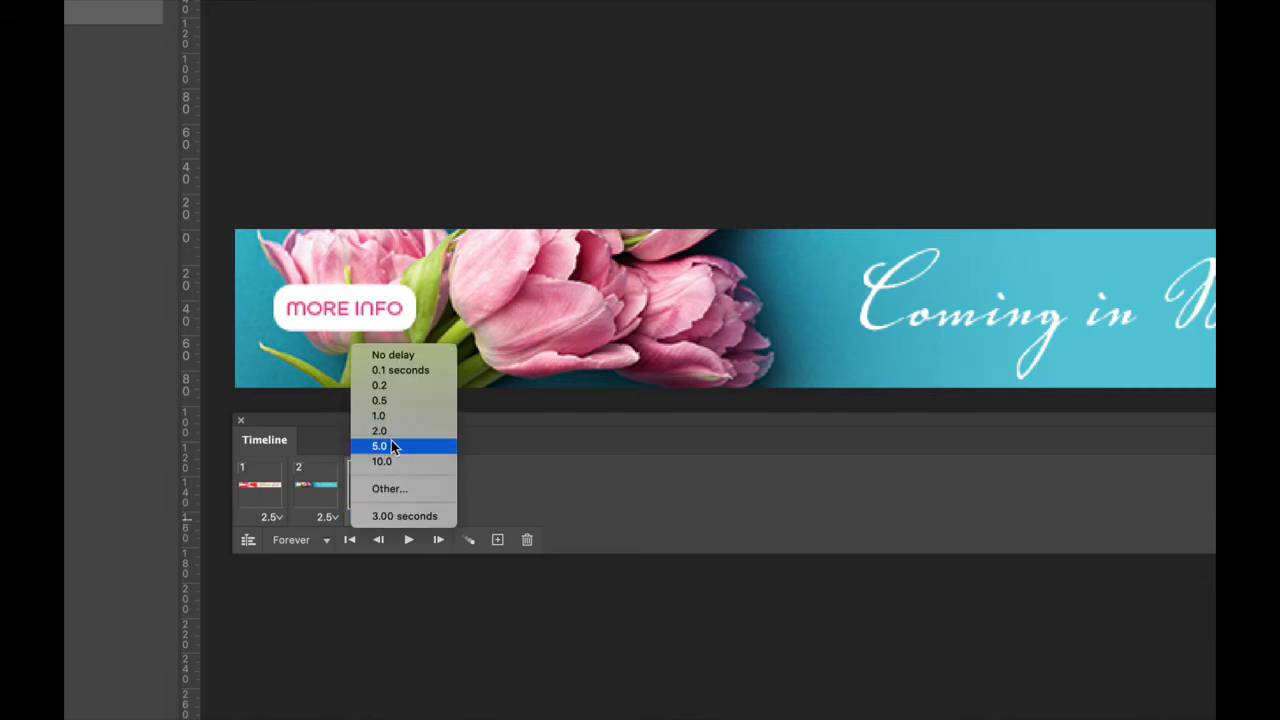
{"action": "left_click", "coordinate": [391, 489]}
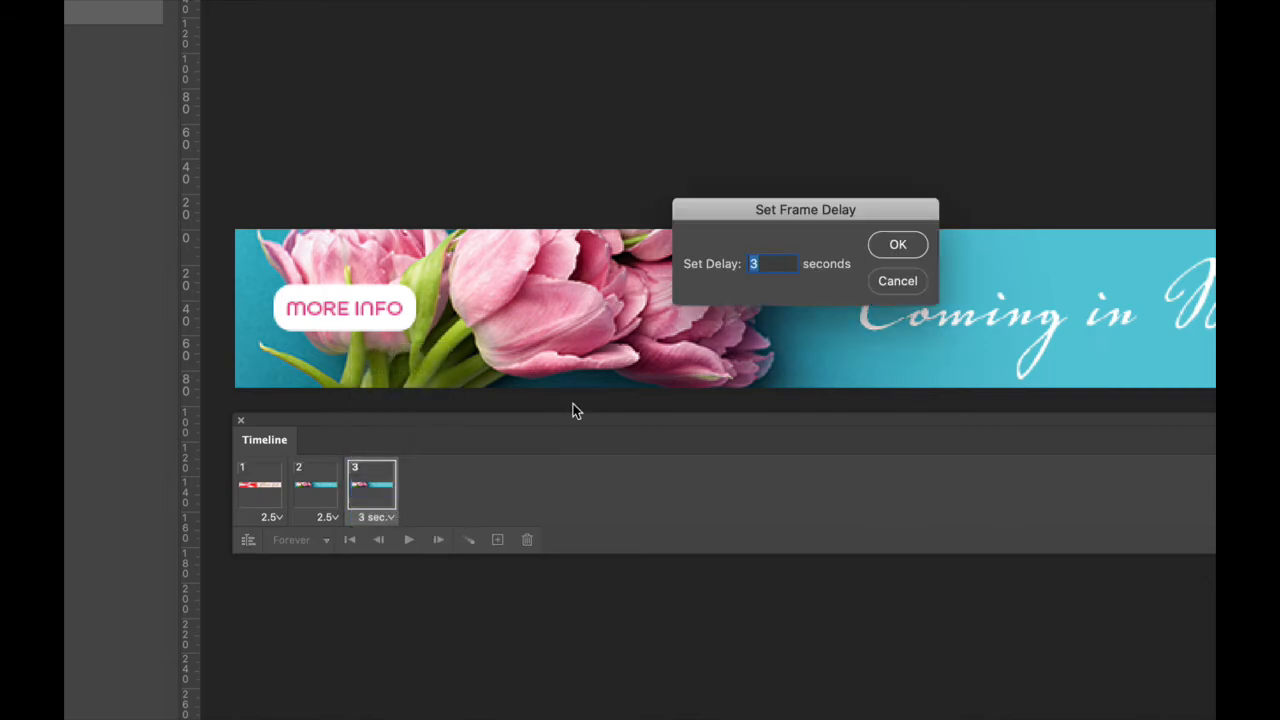
{"action": "type", "text": "2.5"}
{"action": "left_click", "coordinate": [897, 245]}
Play the timed animation from the first frame and stop it at the second frame
{"action": "left_click", "coordinate": [279, 484]}
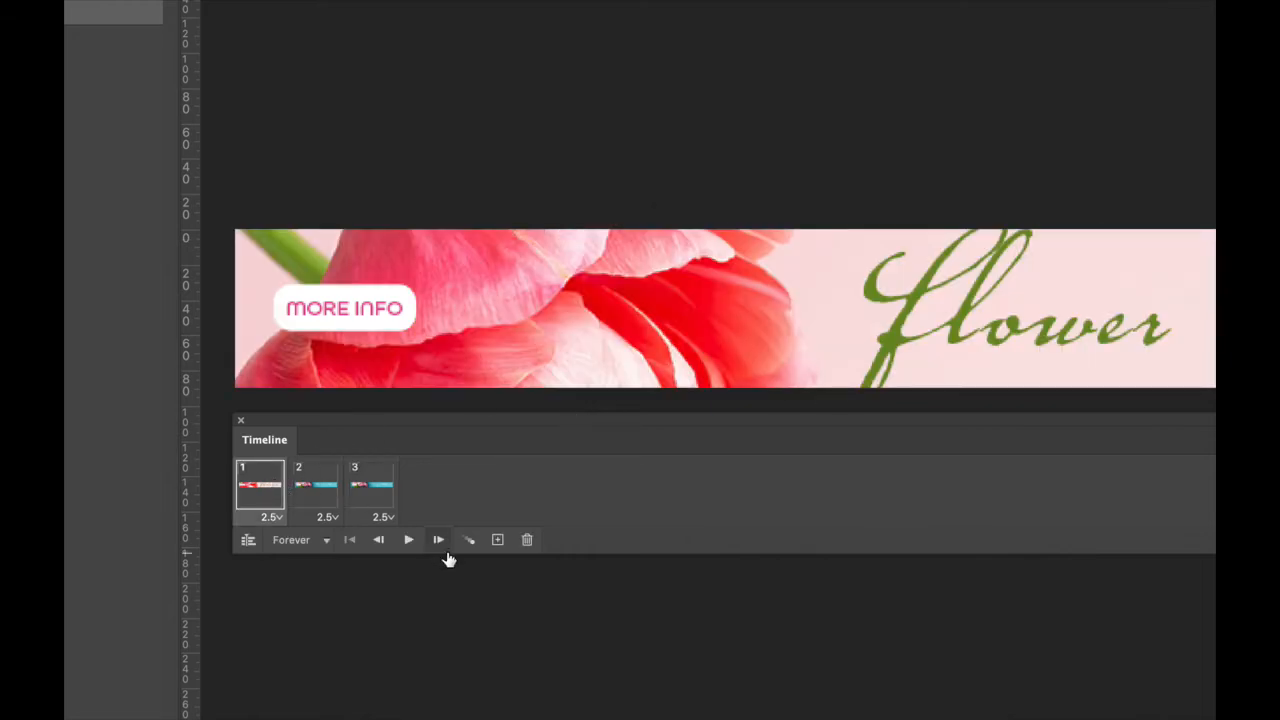
{"action": "left_click", "coordinate": [408, 539]}
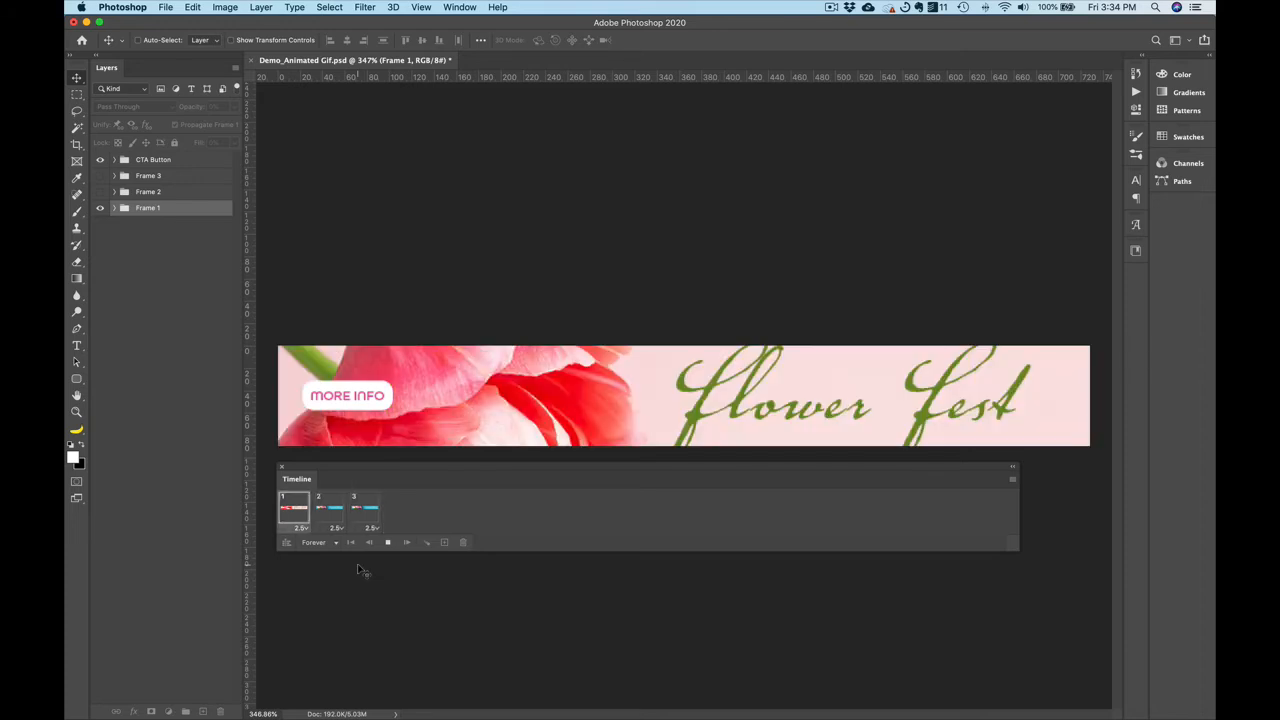
{"action": "left_click", "coordinate": [386, 546]}
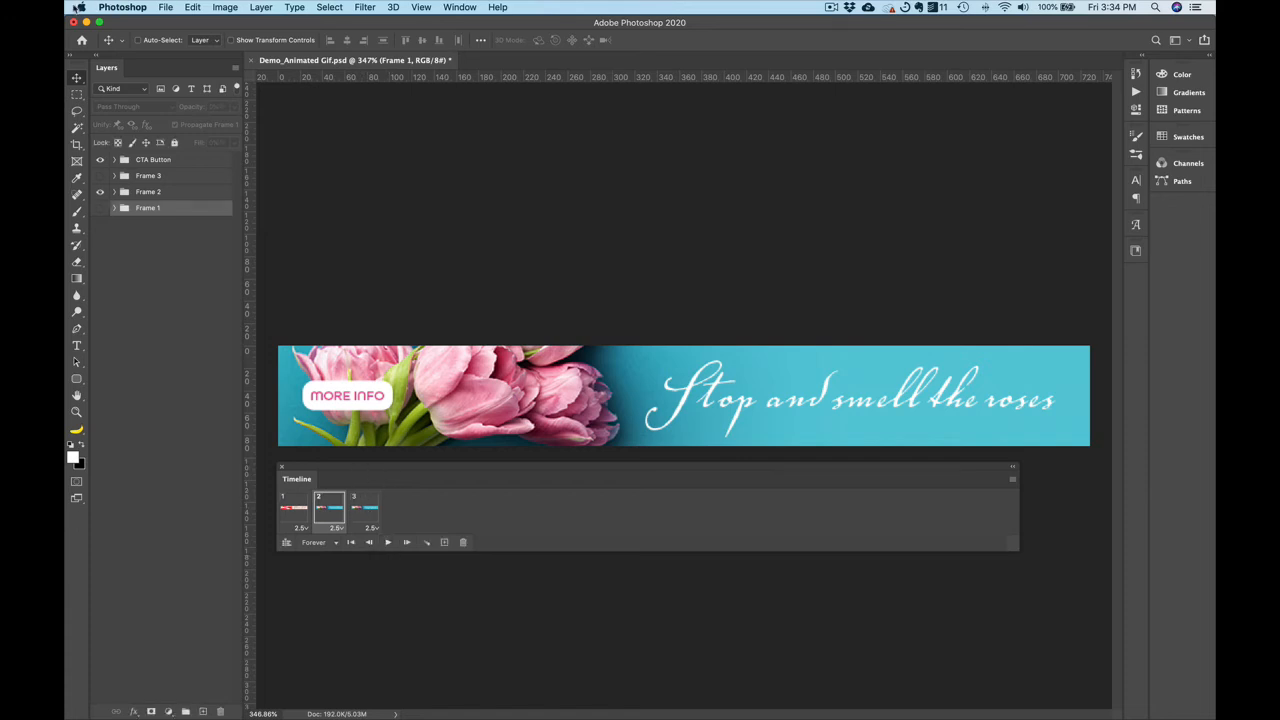
Open the Save for Web (Legacy) export for the animated banner
{"action": "left_click", "coordinate": [165, 7]}
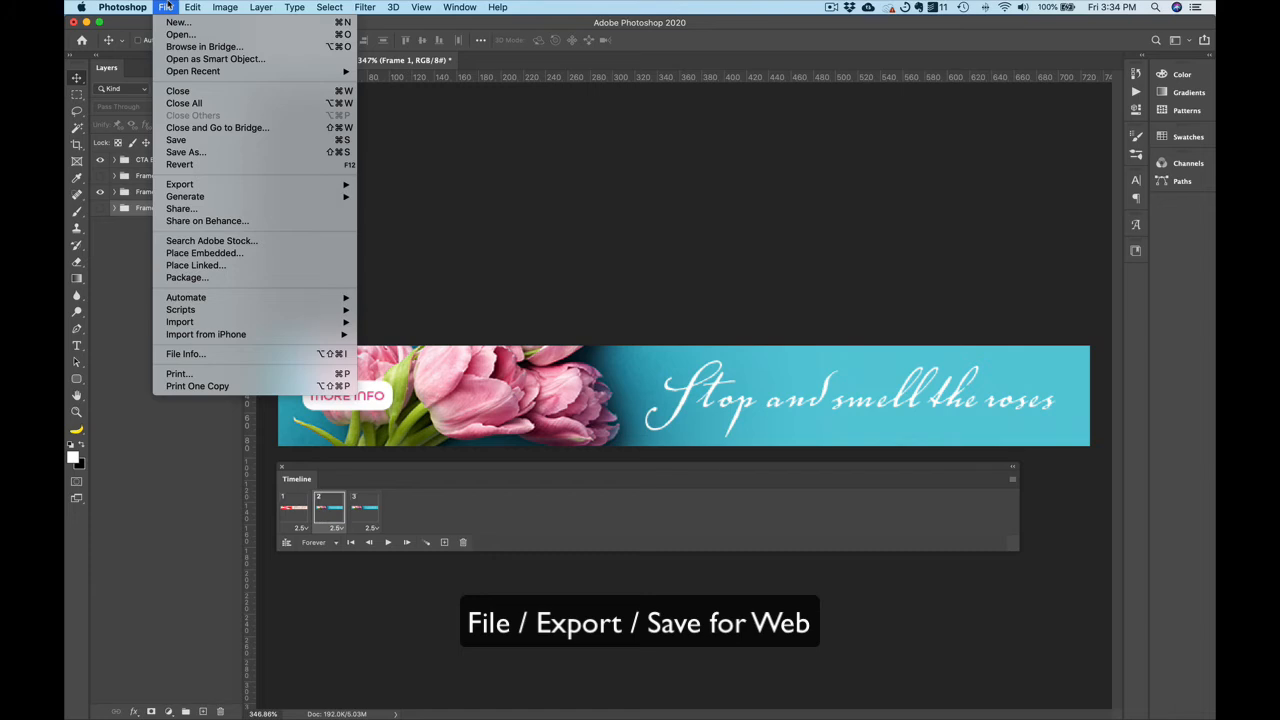
{"action": "mouse_move", "coordinate": [229, 183]}
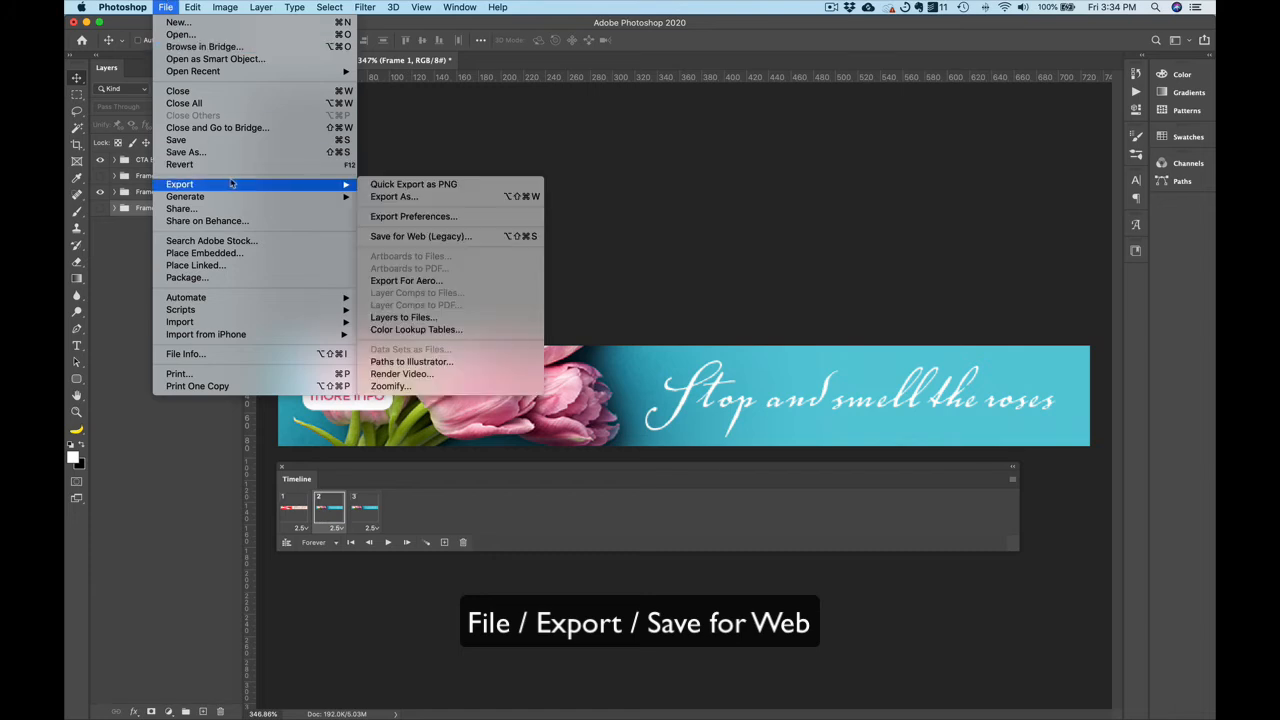
{"action": "left_click", "coordinate": [432, 238]}
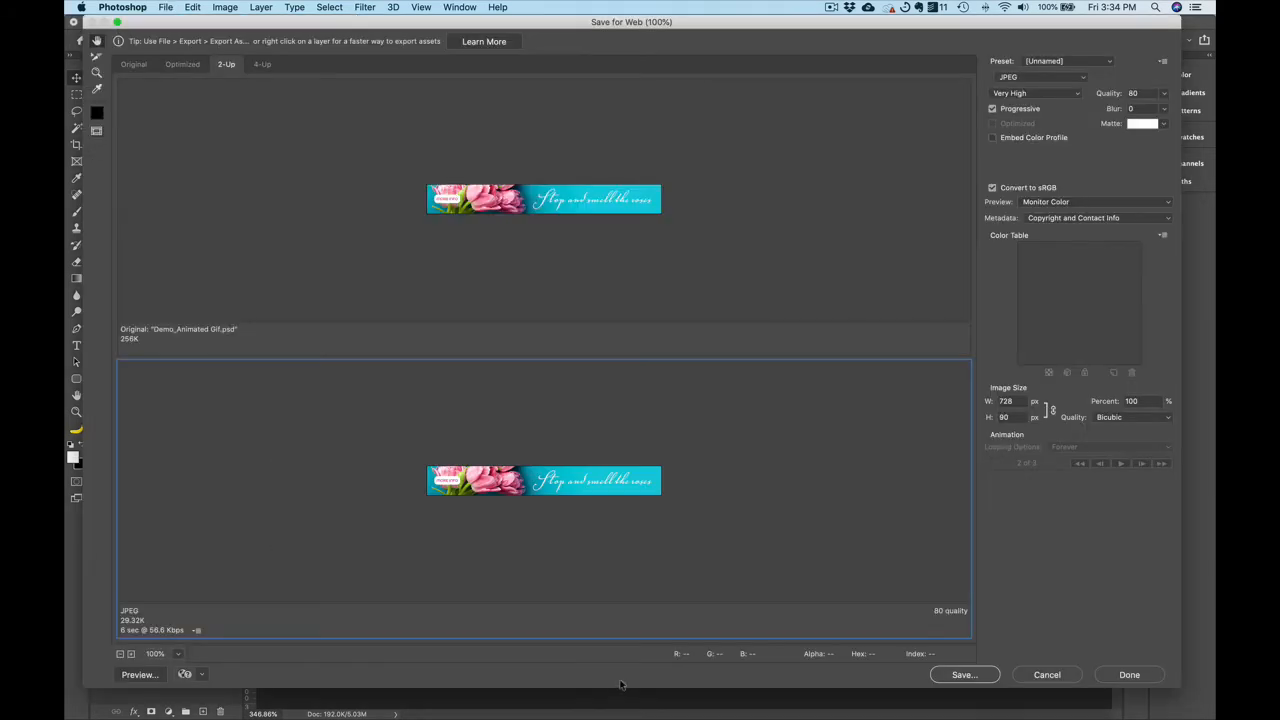
{"action": "left_click", "coordinate": [588, 503]}
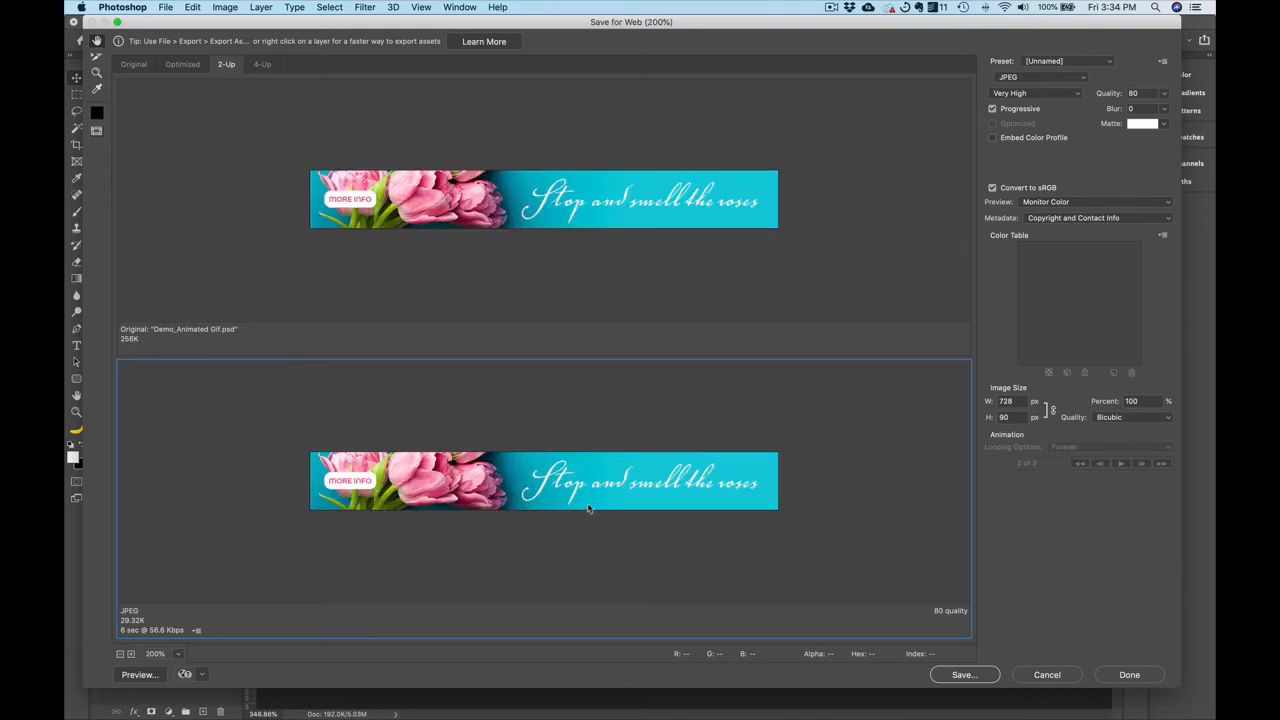
{"action": "left_click", "coordinate": [588, 503]}
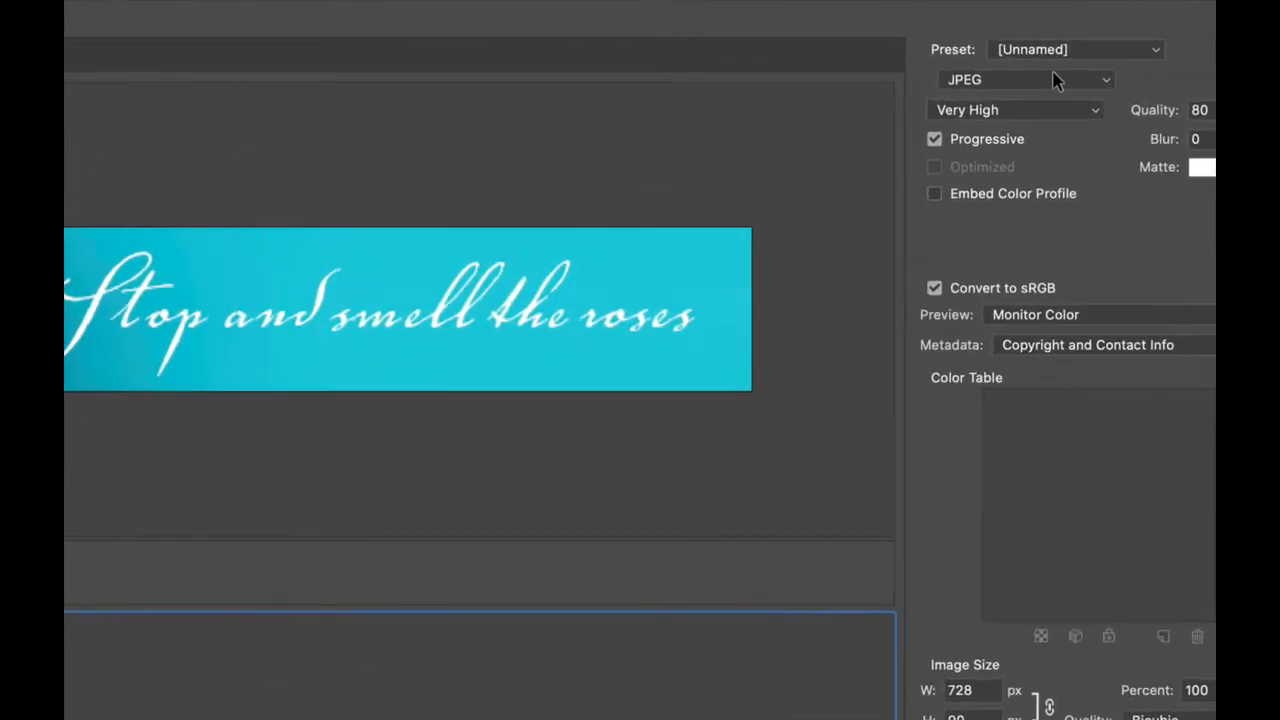
Set the export format to GIF with 256 colors
{"action": "left_click", "coordinate": [967, 92]}
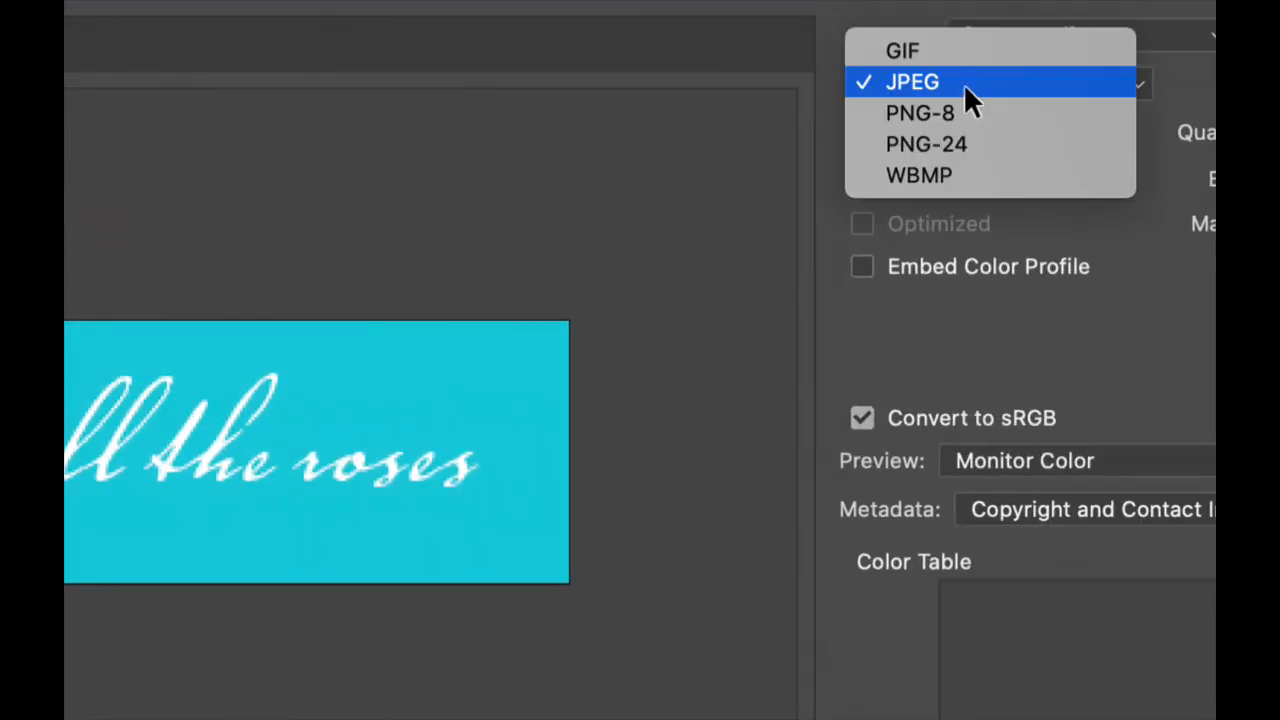
{"action": "left_click", "coordinate": [961, 50]}
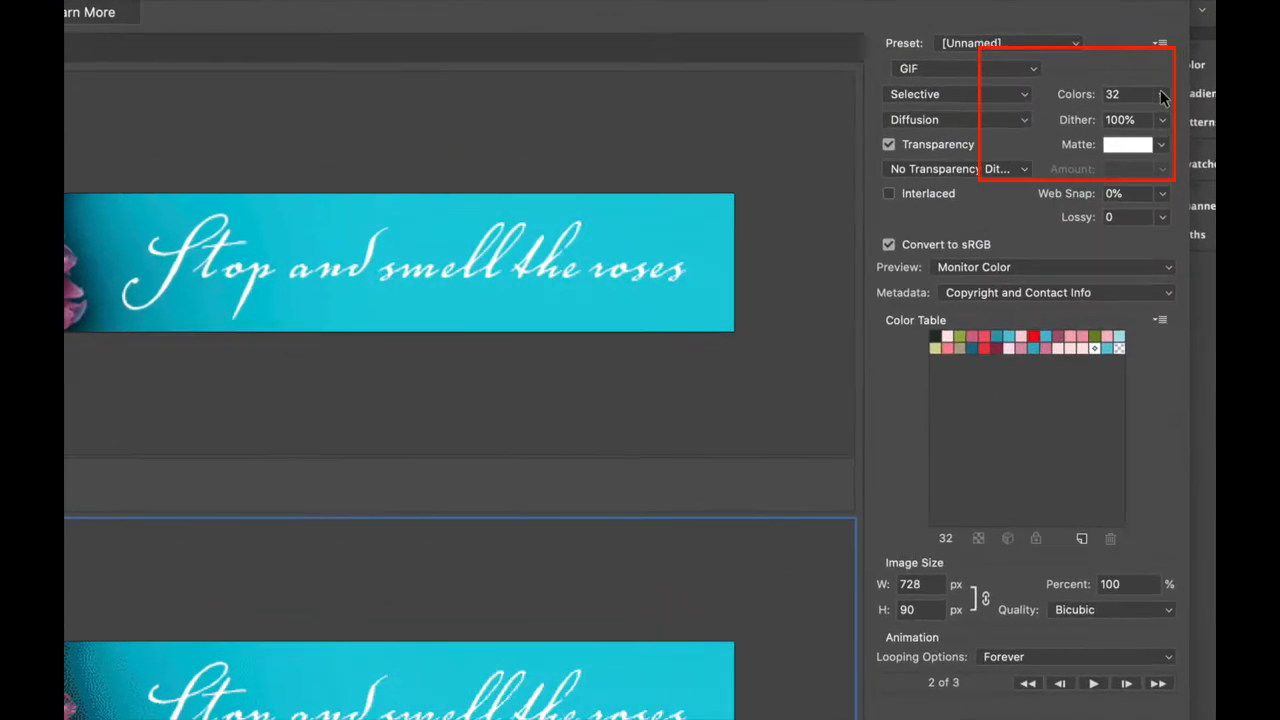
{"action": "left_click", "coordinate": [1163, 93]}
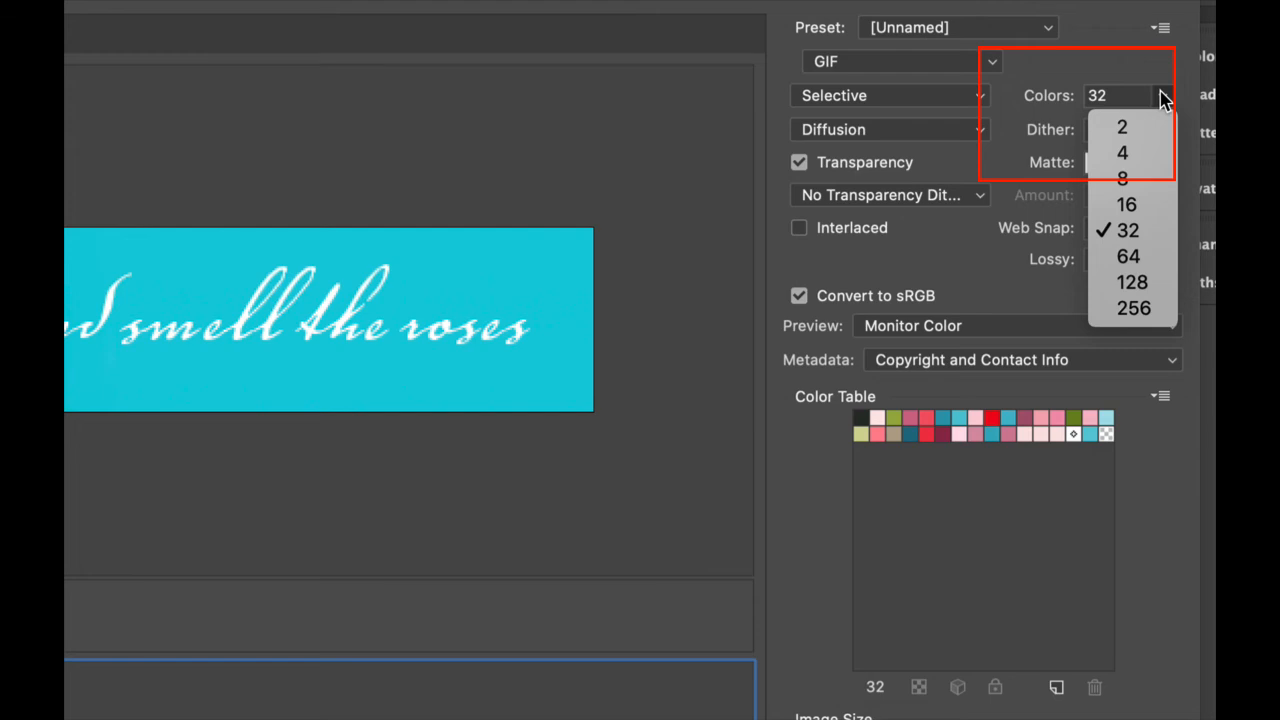
{"action": "left_click", "coordinate": [1134, 309]}
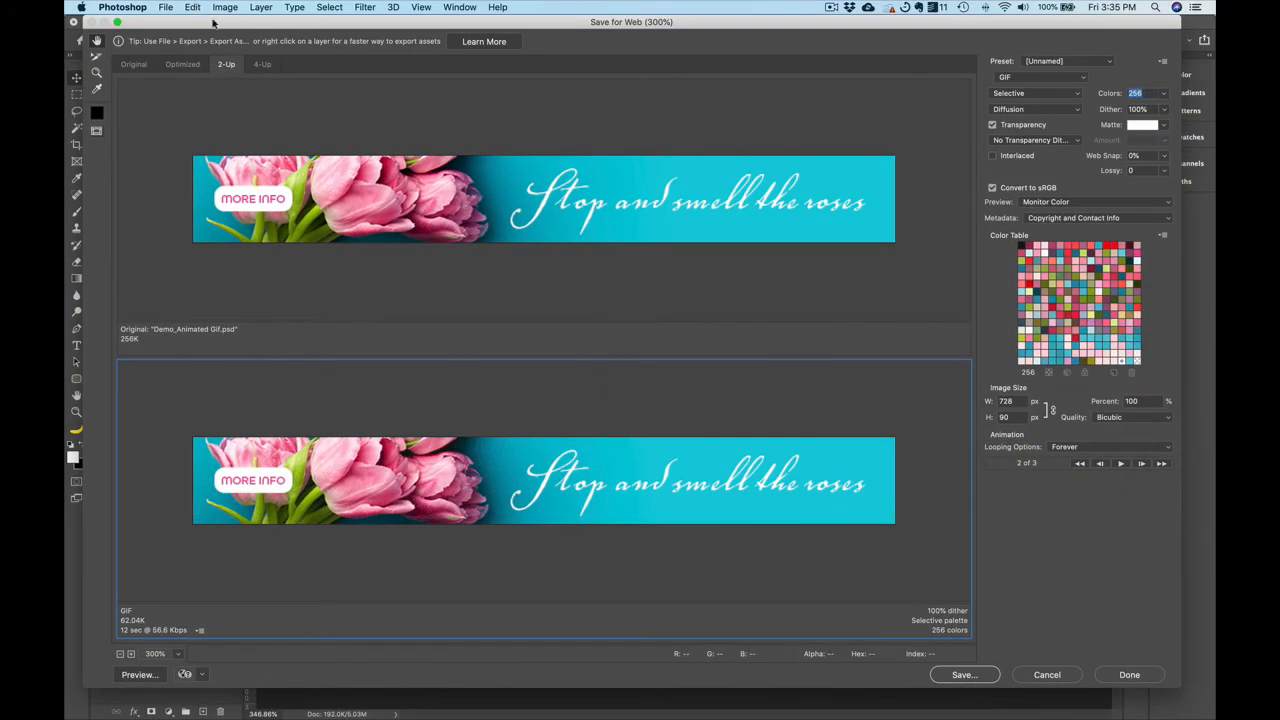
Compare the original banner preview with the 256-color GIF preview for image quality
{"action": "left_click_drag", "start_coordinate": [212, 21], "coordinate": [200, 20]}
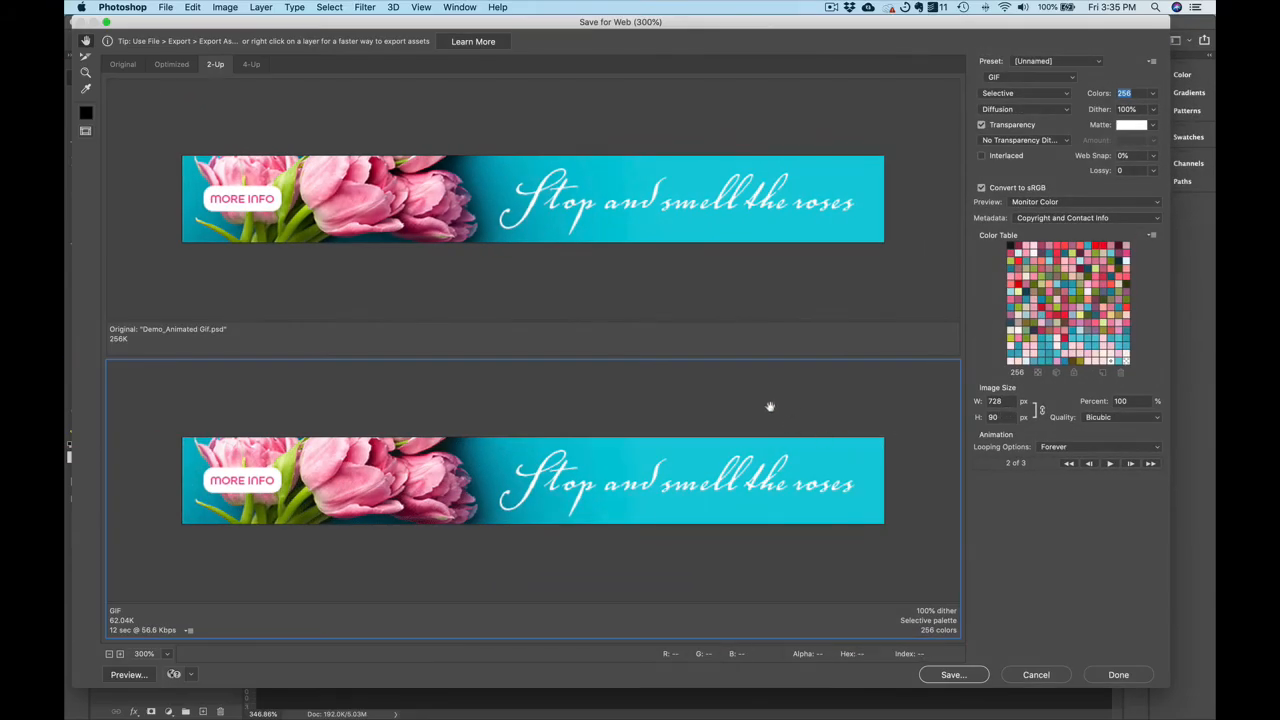
{"action": "left_click", "coordinate": [767, 408]}
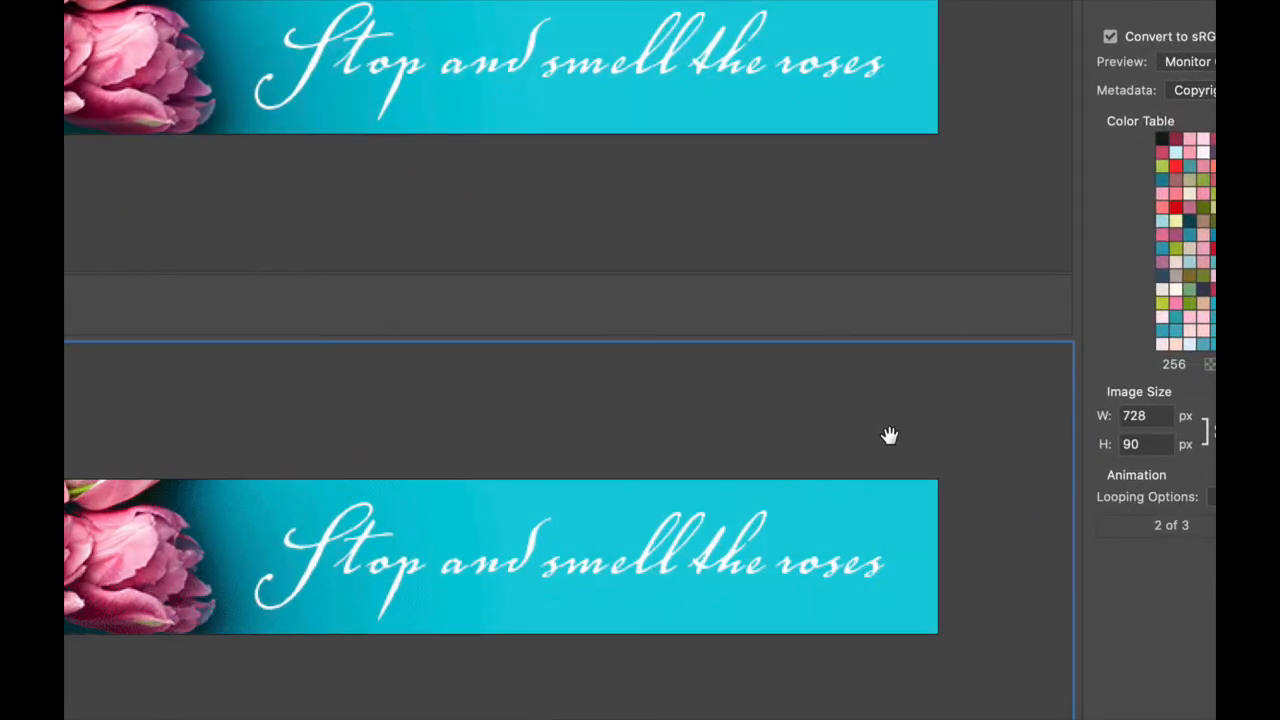
{"action": "left_click", "coordinate": [810, 108]}
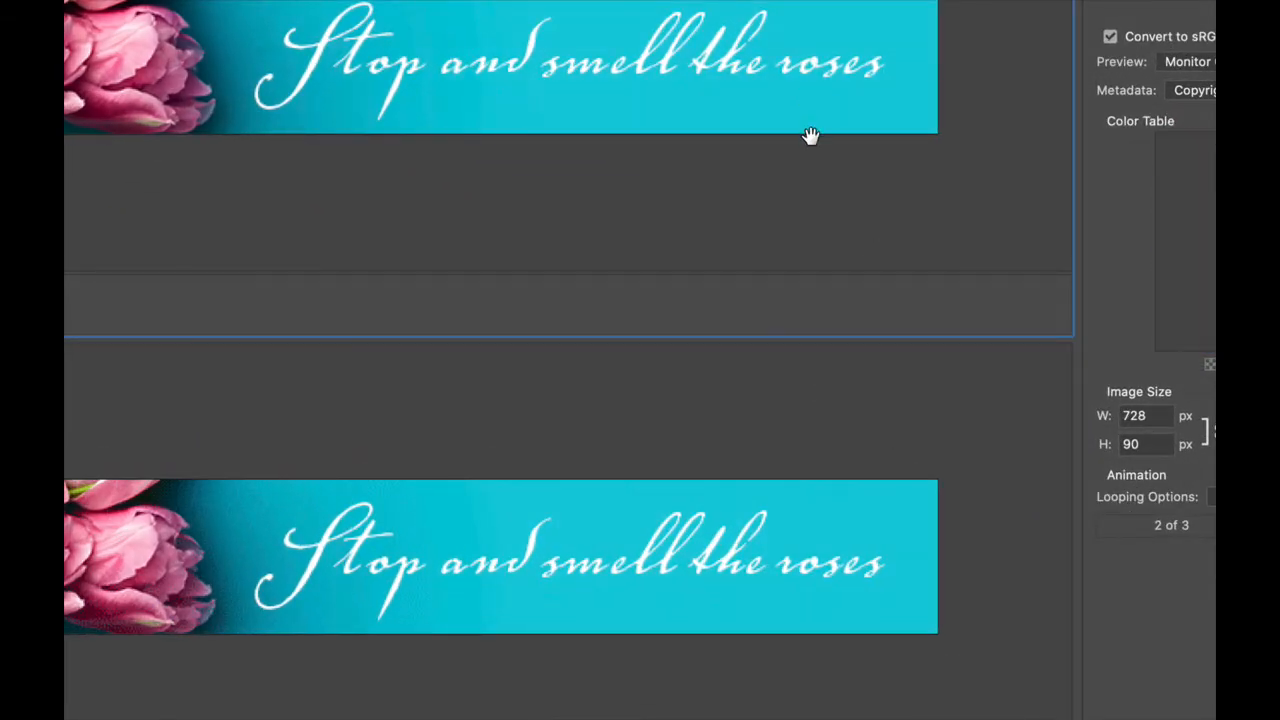
{"action": "left_click", "coordinate": [824, 509]}
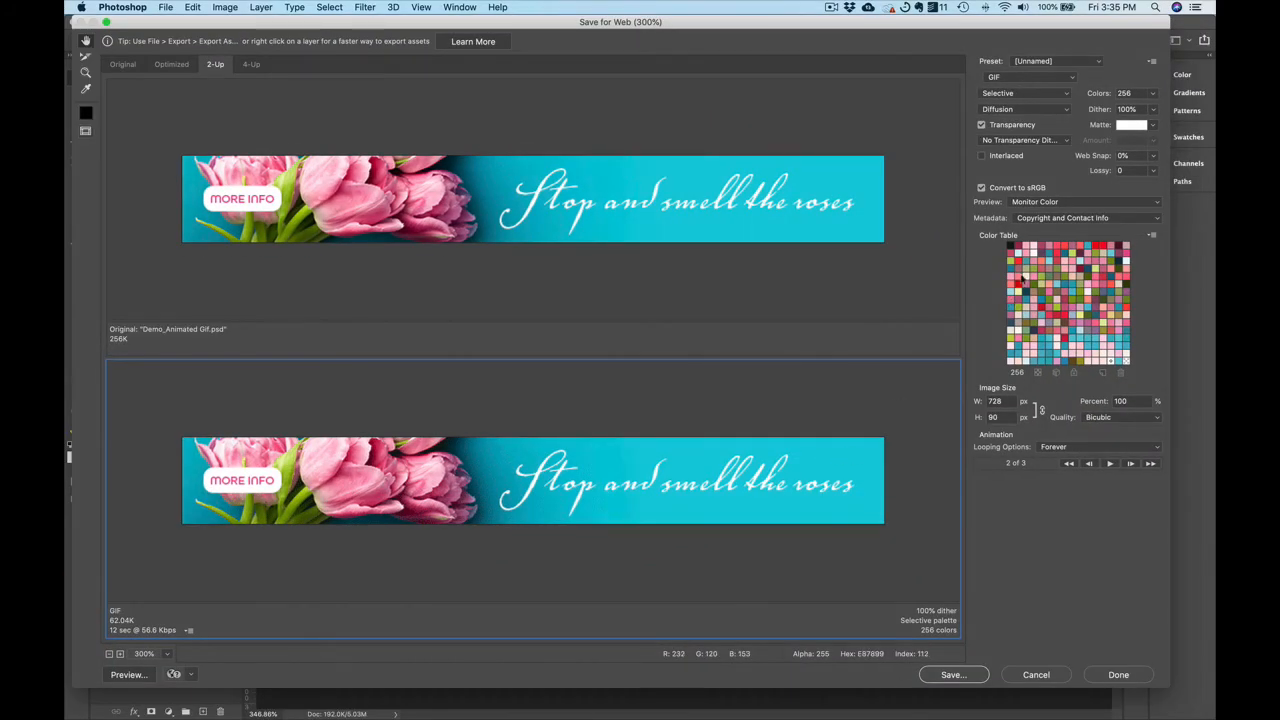
Try the GIF at 128 colors, then return the palette to 256 colors
{"action": "left_click", "coordinate": [1153, 93]}
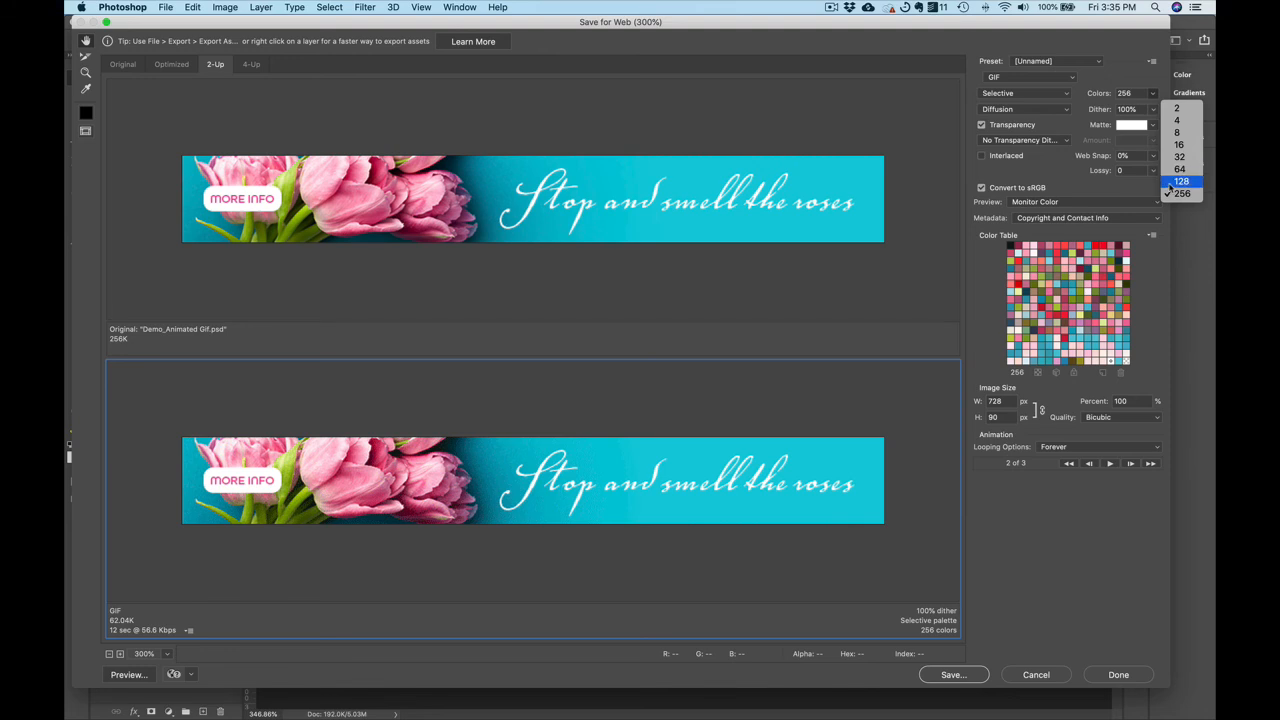
{"action": "left_click", "coordinate": [1180, 181]}
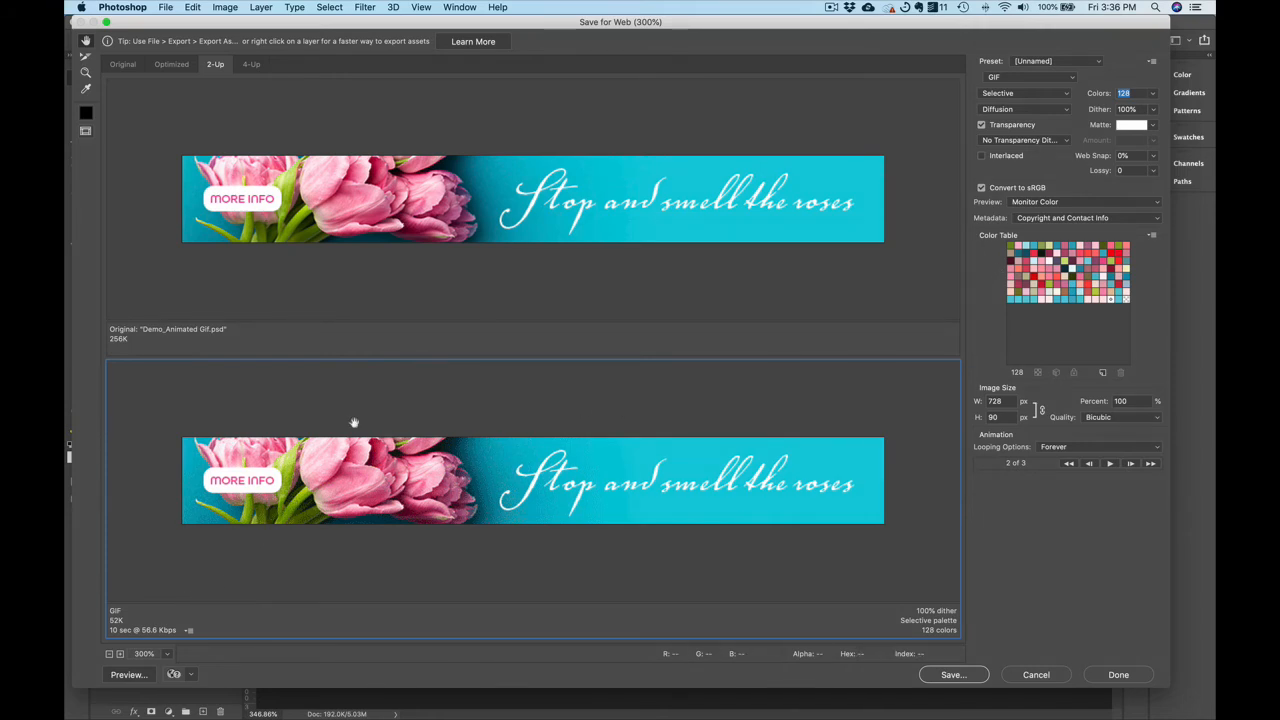
{"action": "left_click", "coordinate": [1154, 94]}
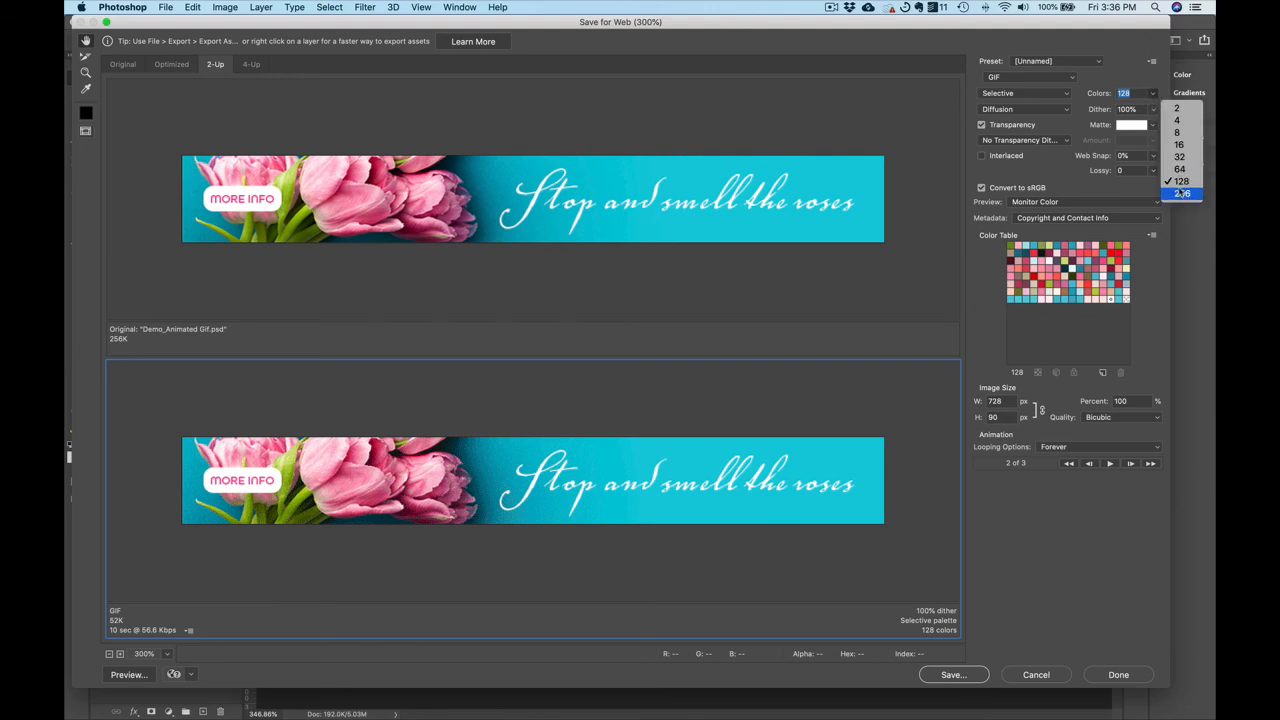
Save the animated GIF to the desktop as Demo_Animated-Gif.gif and open it in a Chrome tab to check it
{"action": "left_click", "coordinate": [955, 677]}
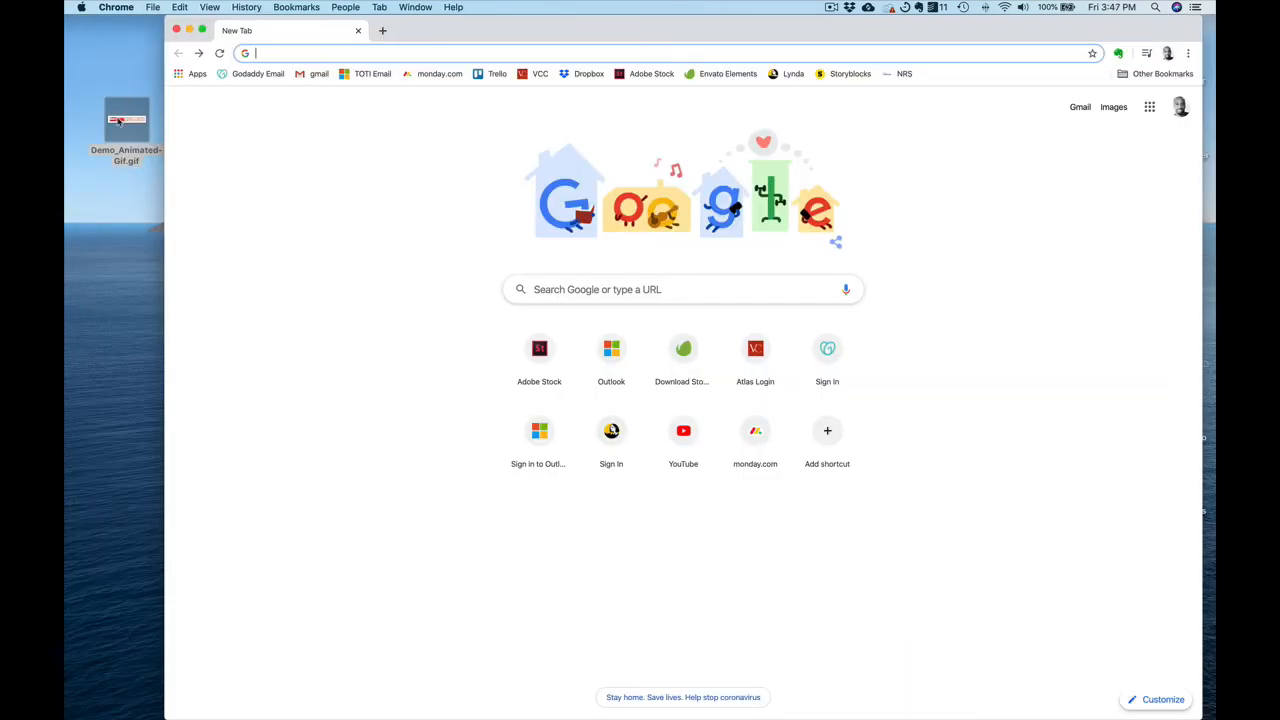
{"action": "left_click_drag", "start_coordinate": [118, 121], "coordinate": [390, 205]}
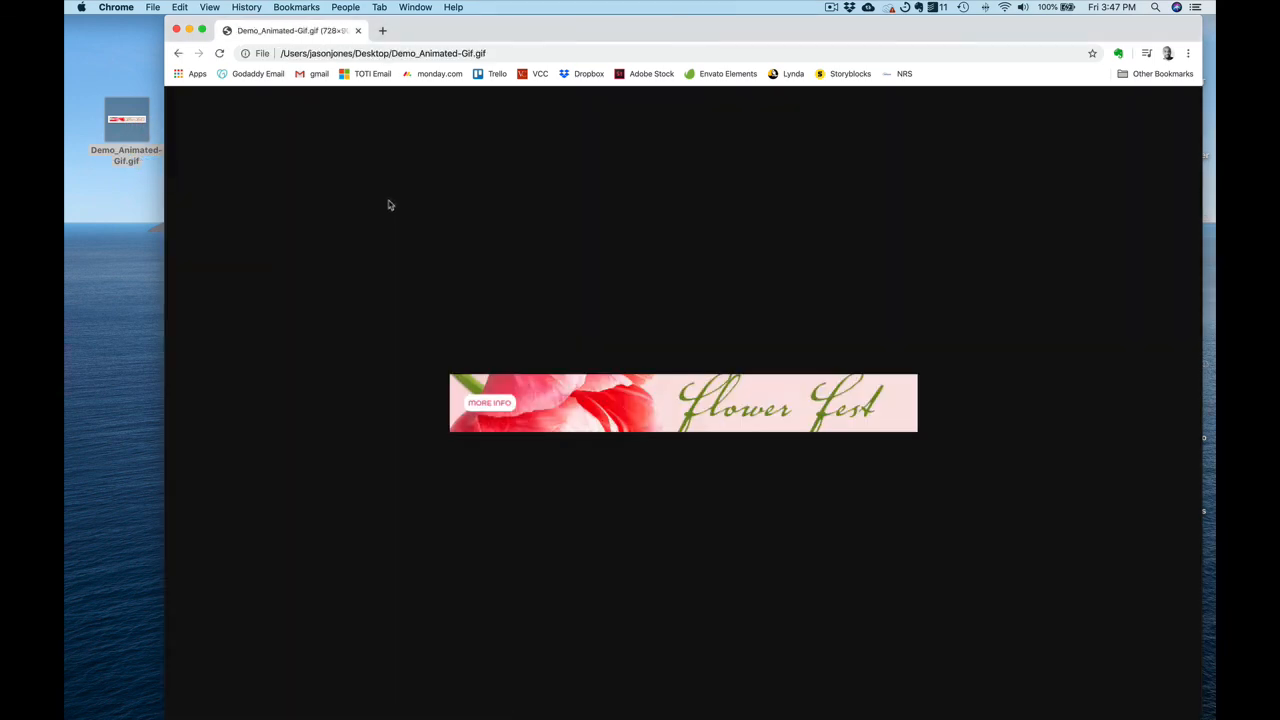